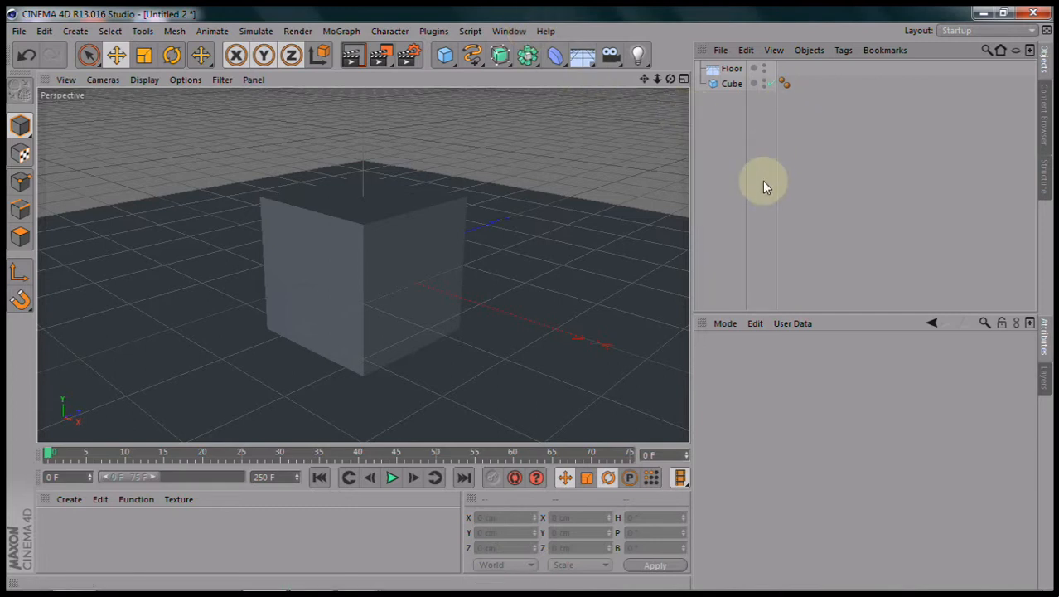
Step: Add a camera object to the scene from the single perspective view and rename it CAM
{"action": "key", "text": "F5"}
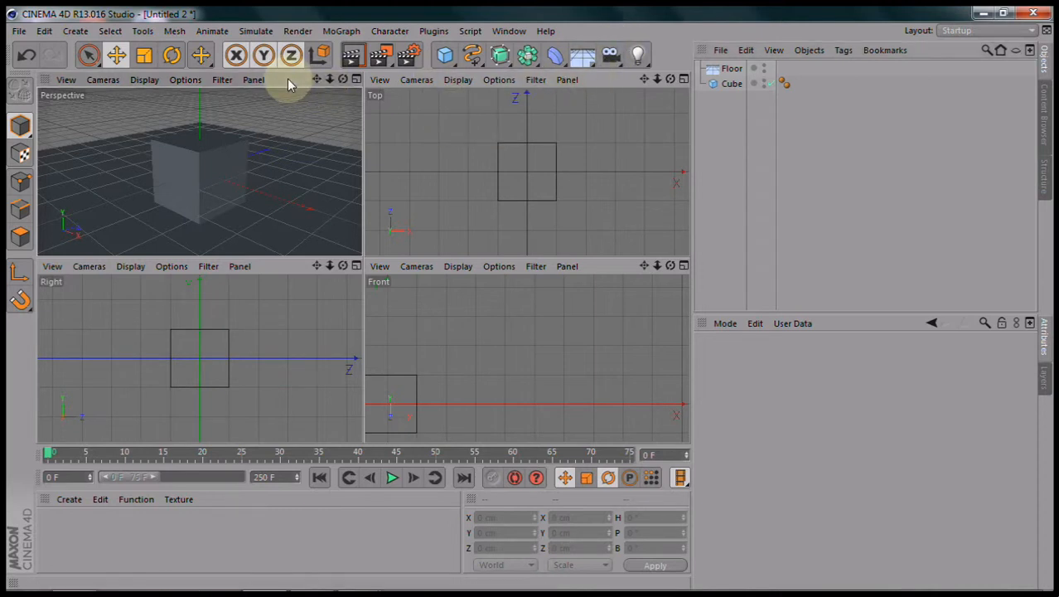
{"action": "key", "text": "F1"}
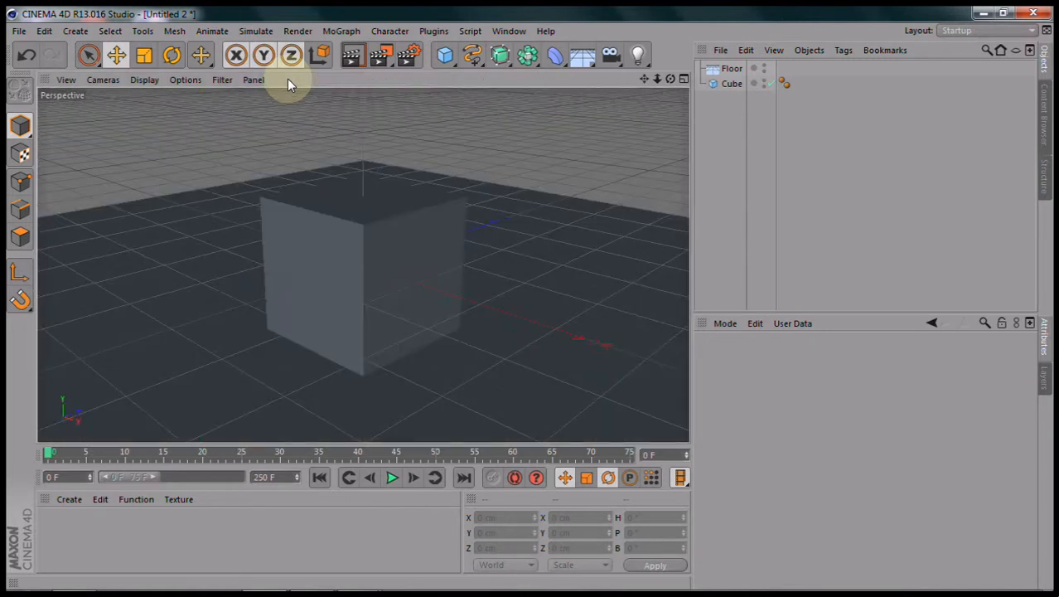
{"action": "left_click", "coordinate": [611, 56]}
{"action": "double_click", "coordinate": [735, 70]}
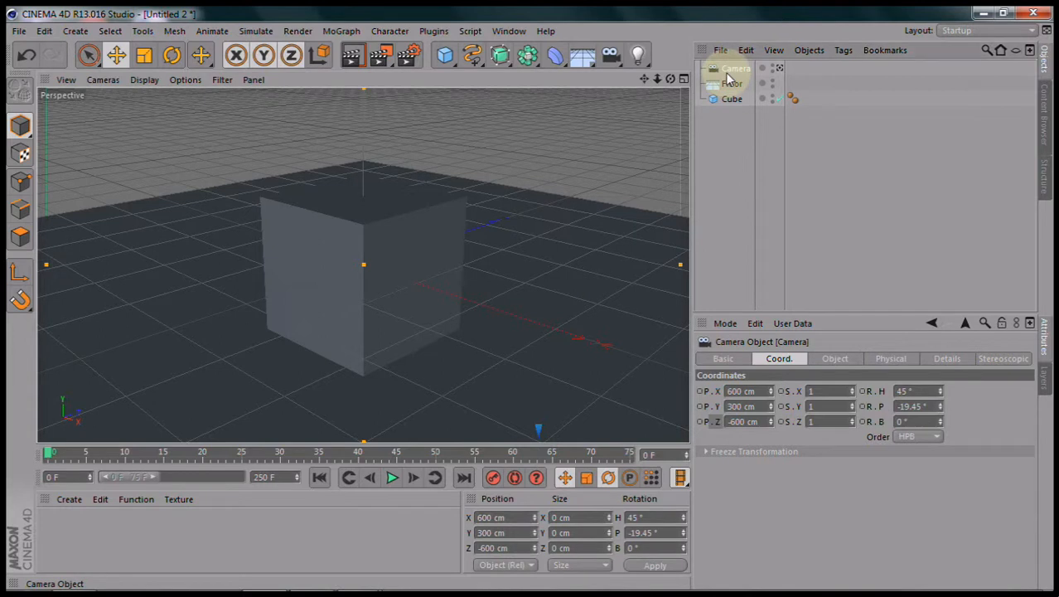
{"action": "type", "text": "CAM"}
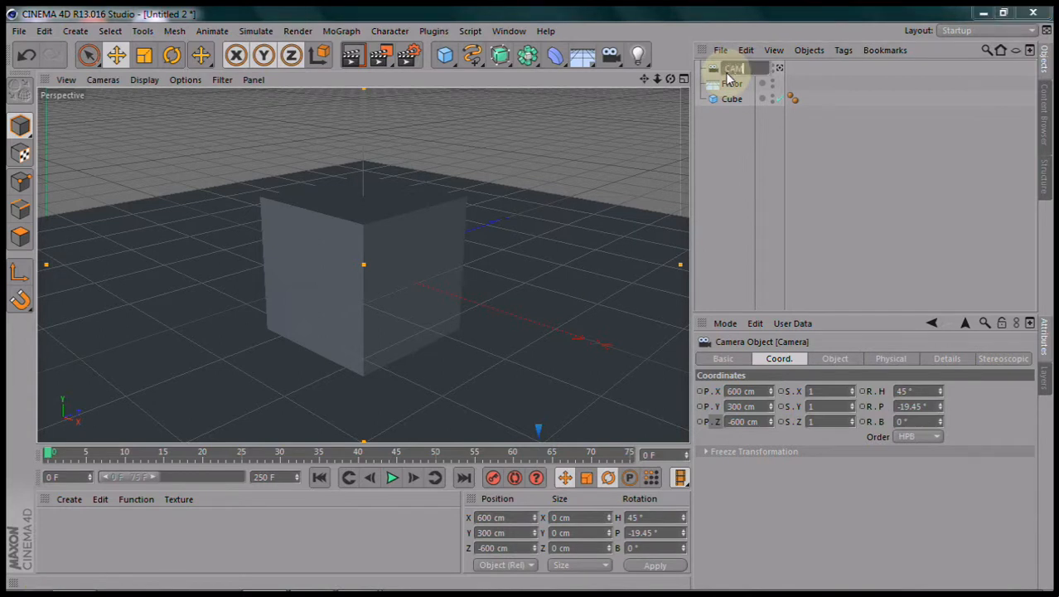
{"action": "key", "text": "Return"}
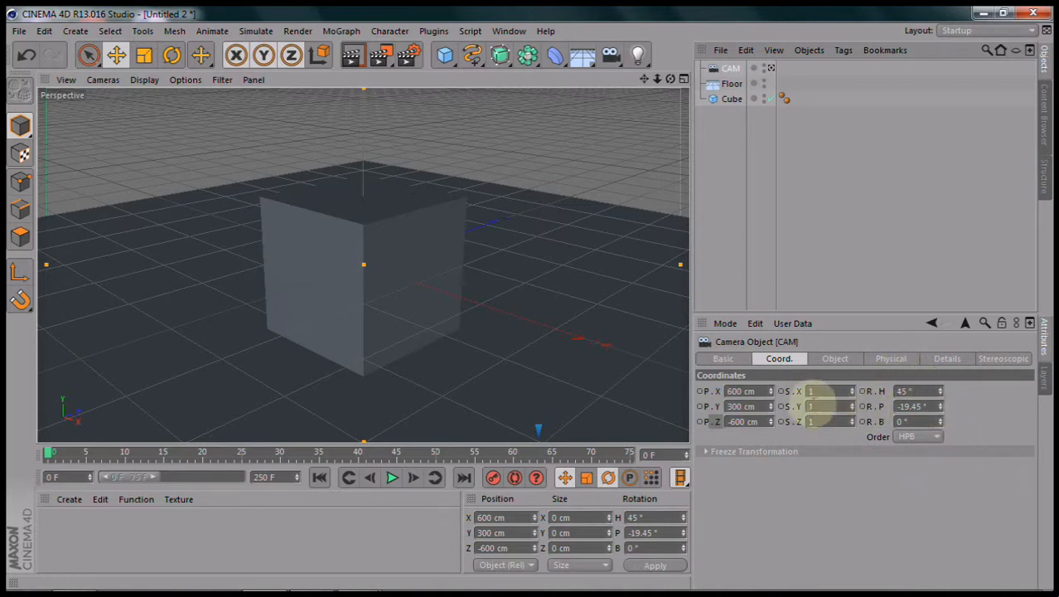
Step: Show all four views, shift the camera to about X 612, Y 253, Z -612 cm, and look through it in the perspective view
{"action": "middle_click", "coordinate": [639, 347]}
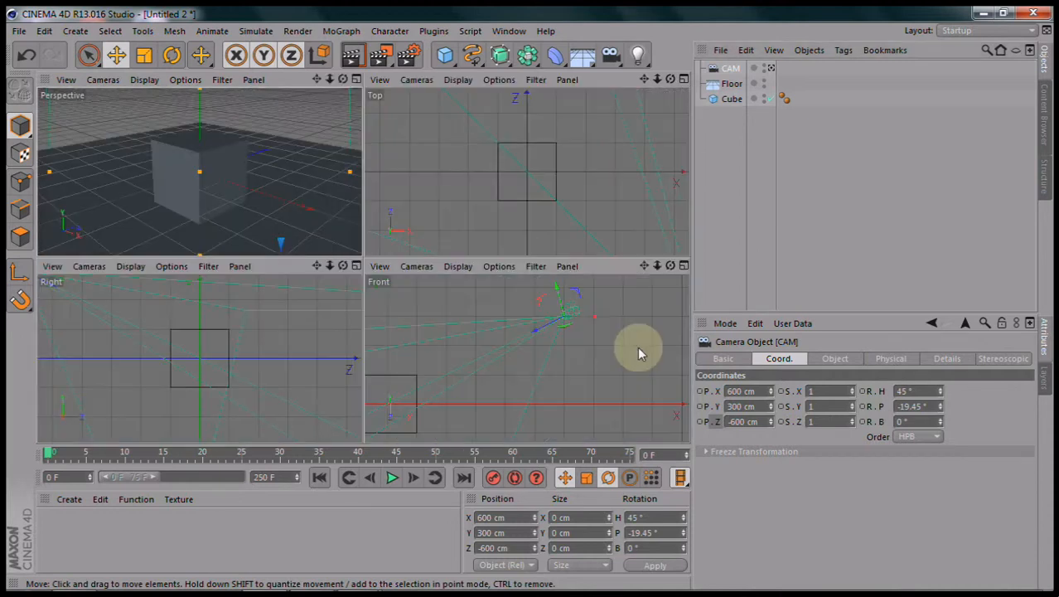
{"action": "left_click_drag", "start_coordinate": [580, 338], "coordinate": [572, 305]}
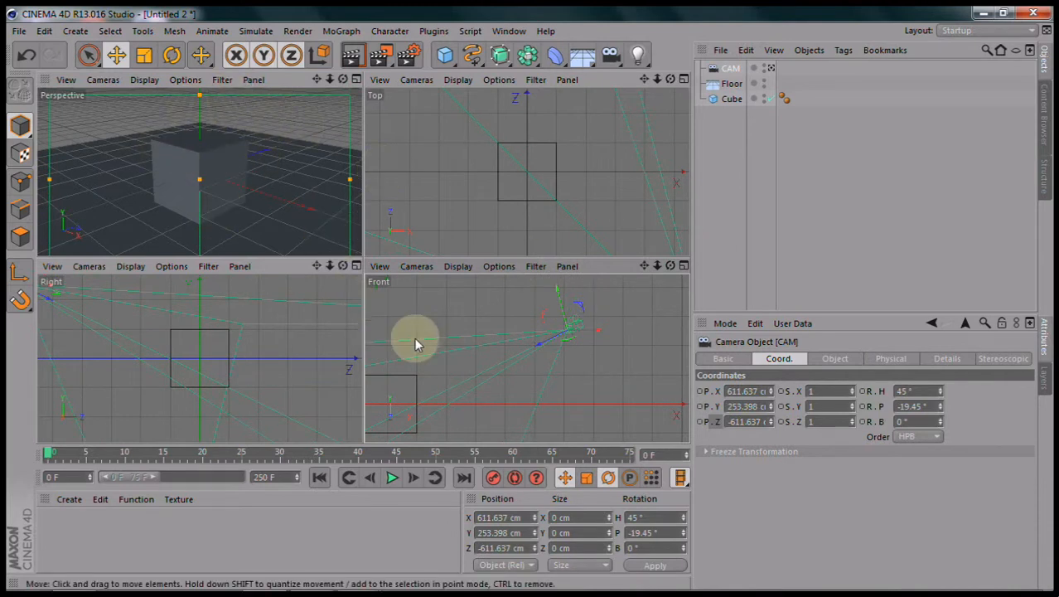
{"action": "left_click", "coordinate": [771, 69]}
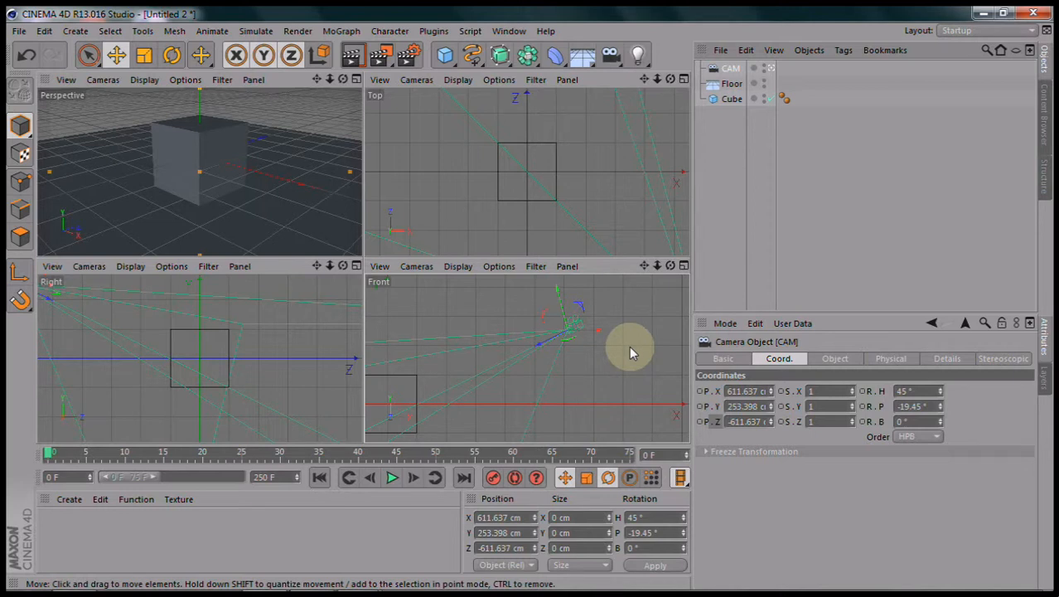
Step: Set the CAM camera's X, Y and Z position to 0 cm
{"action": "left_click", "coordinate": [744, 391]}
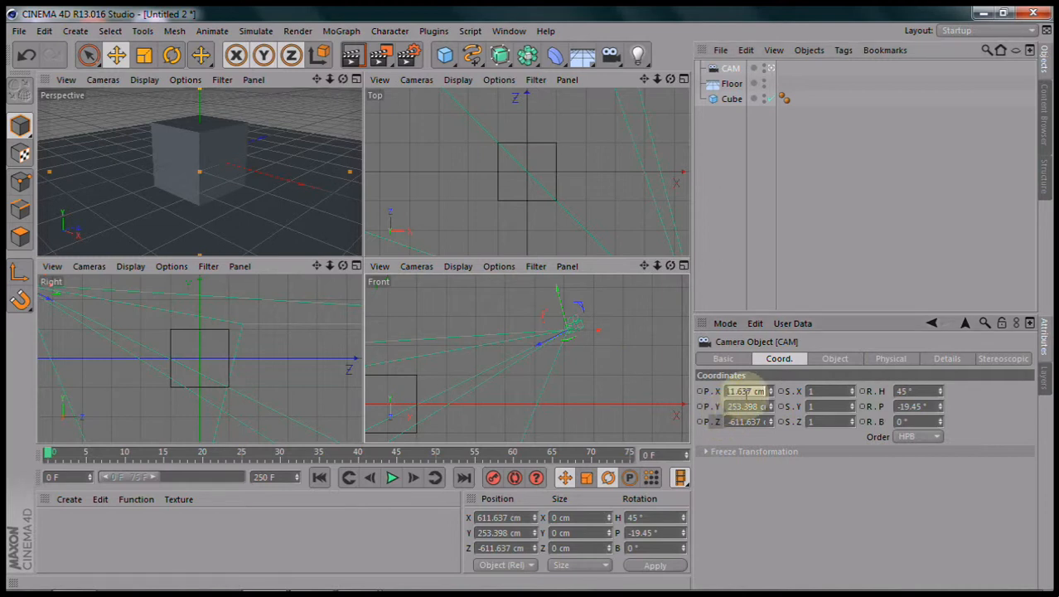
{"action": "type", "text": "0"}
{"action": "key", "text": "Return"}
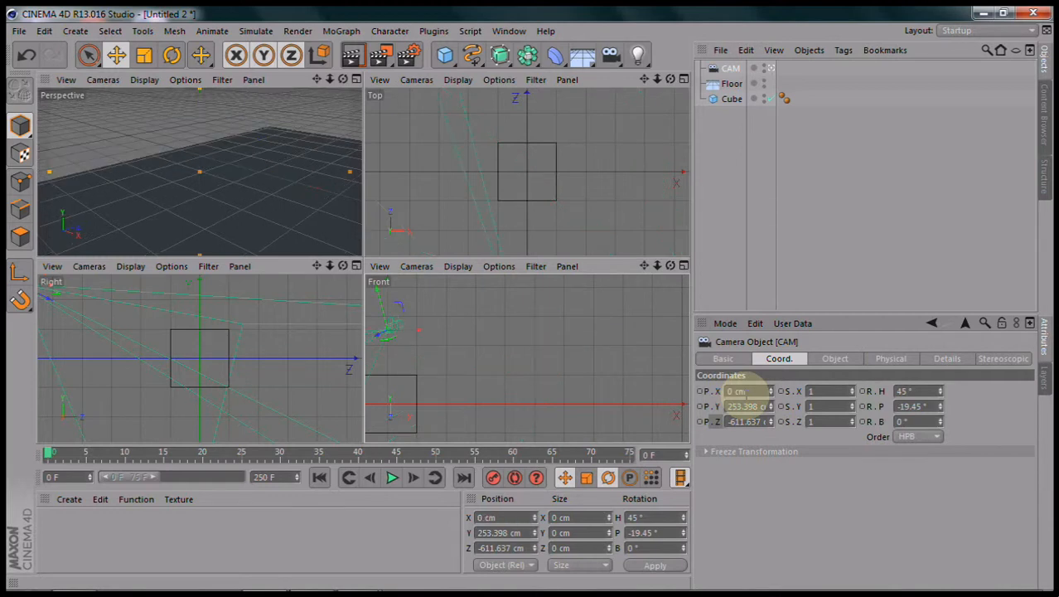
{"action": "left_click", "coordinate": [744, 406]}
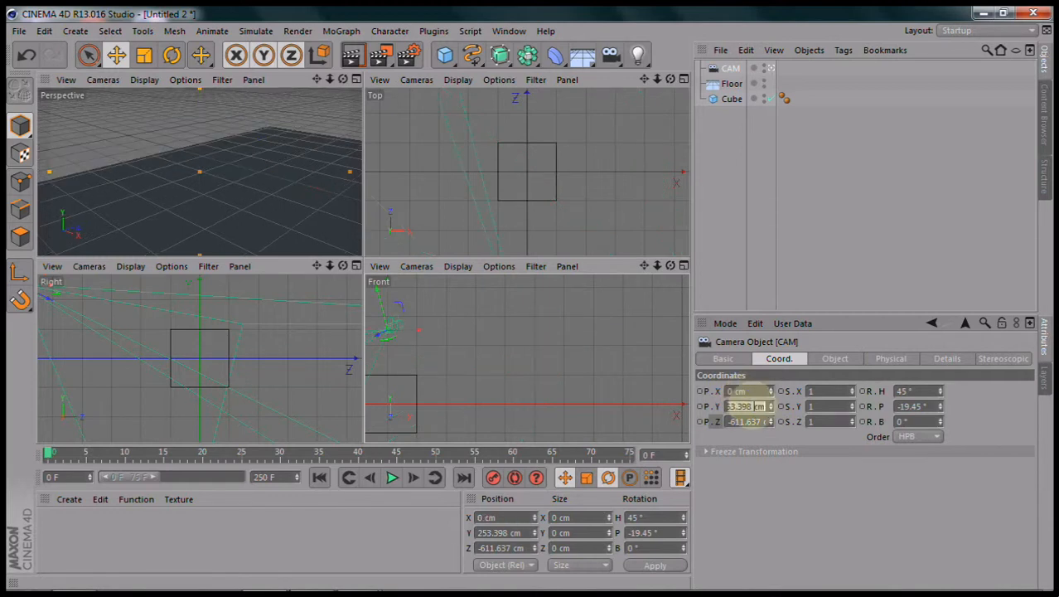
{"action": "type", "text": "0"}
{"action": "key", "text": "Return"}
{"action": "left_click", "coordinate": [744, 421]}
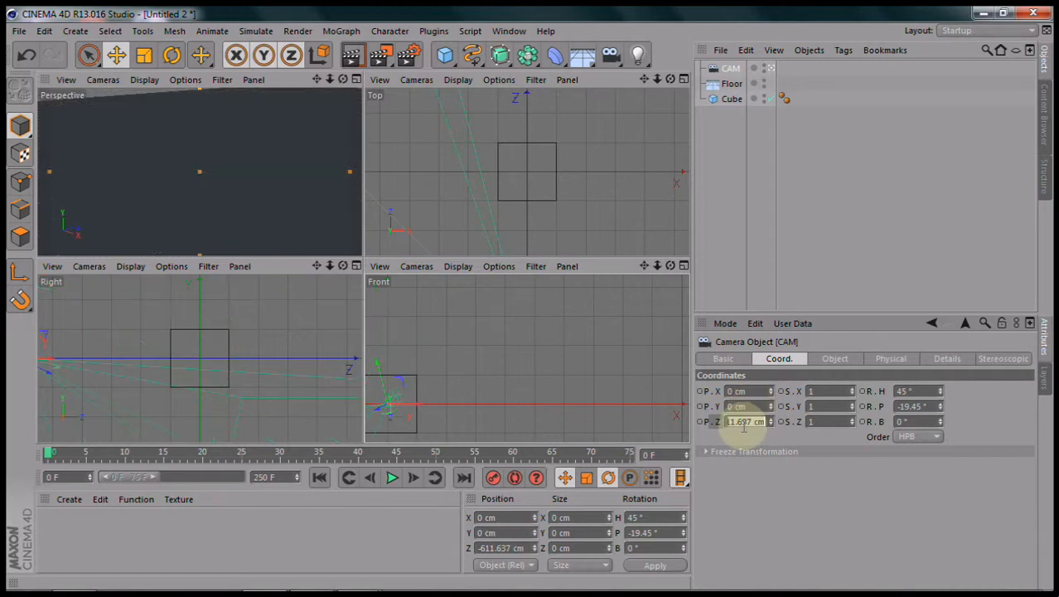
{"action": "type", "text": "0"}
{"action": "key", "text": "Return"}
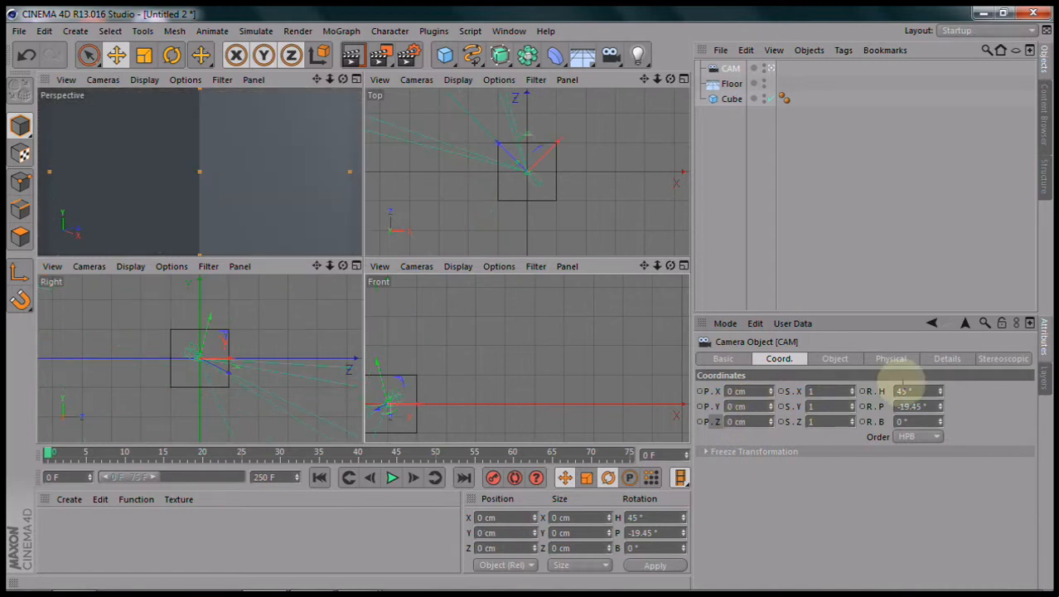
Step: Set the CAM camera's heading and pitch rotation to 0°
{"action": "left_click", "coordinate": [919, 386]}
{"action": "type", "text": "0"}
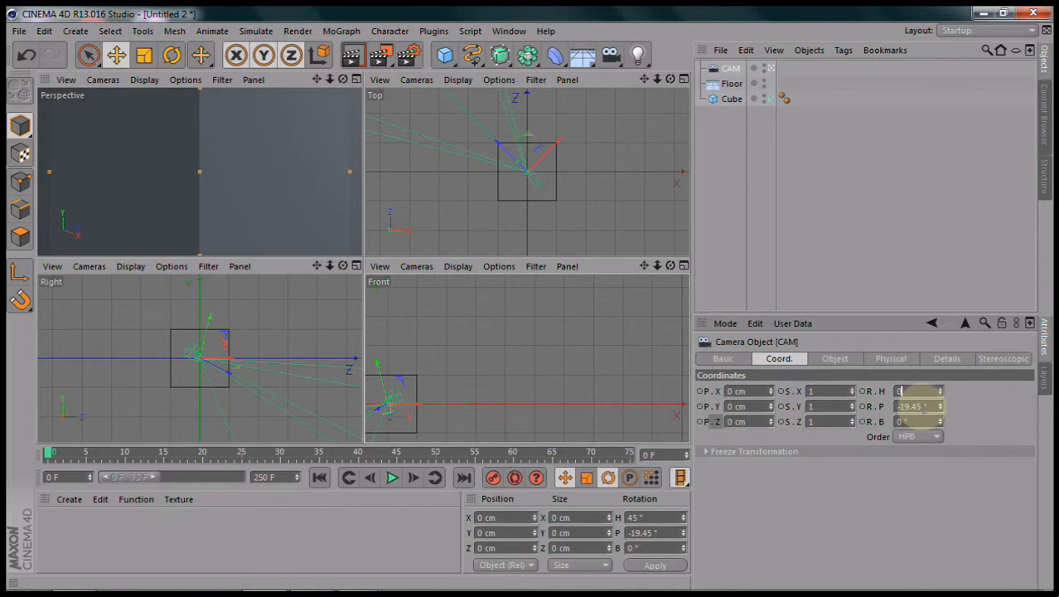
{"action": "key", "text": "Return"}
{"action": "left_click", "coordinate": [917, 406]}
{"action": "type", "text": "0"}
{"action": "key", "text": "Return"}
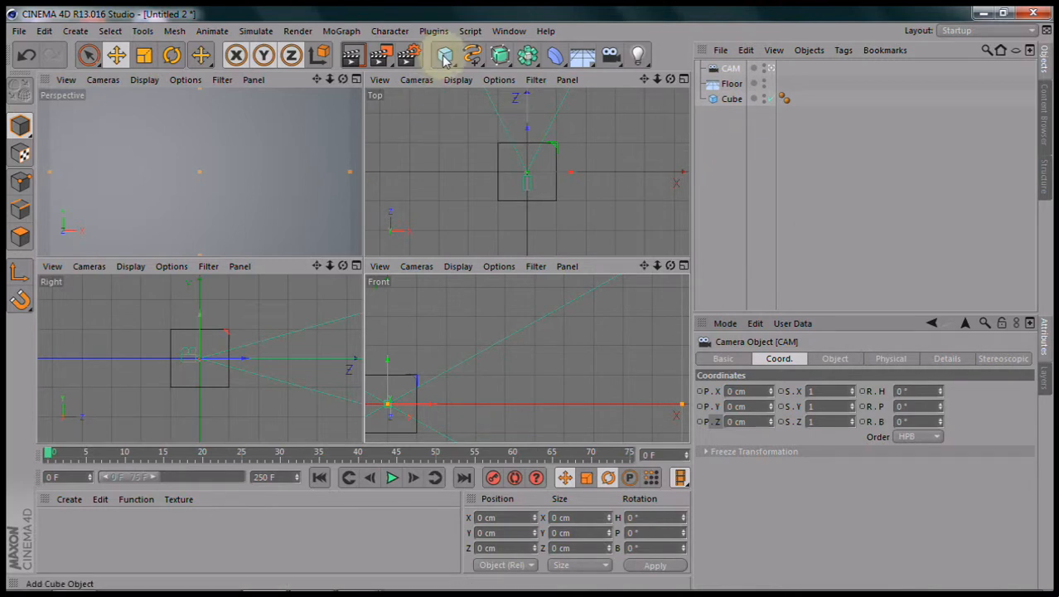
{"action": "left_click_drag", "start_coordinate": [446, 54], "coordinate": [489, 76]}
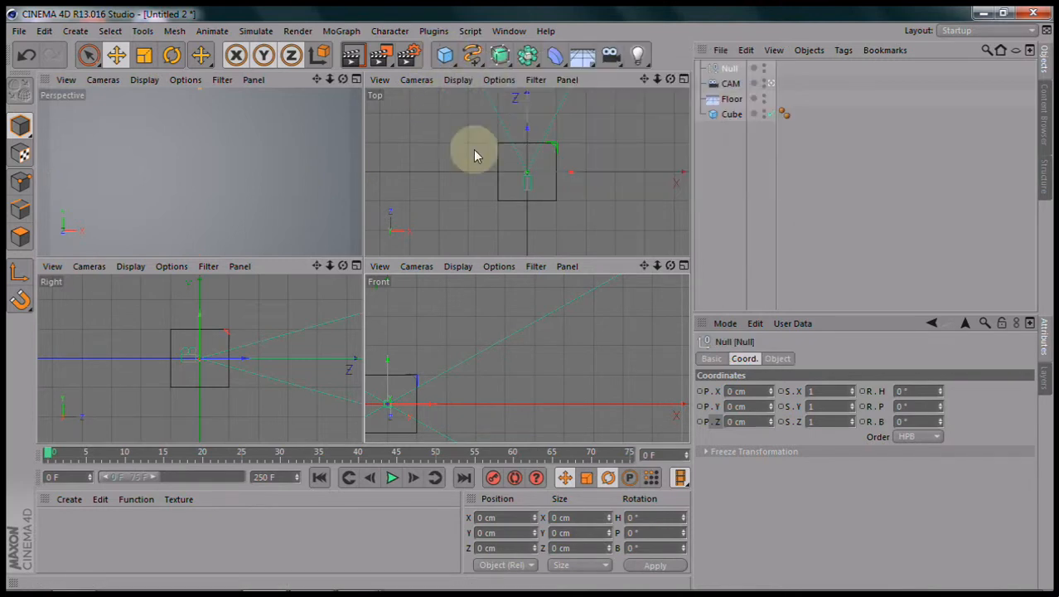
{"action": "key", "text": "Delete"}
{"action": "left_click", "coordinate": [729, 71]}
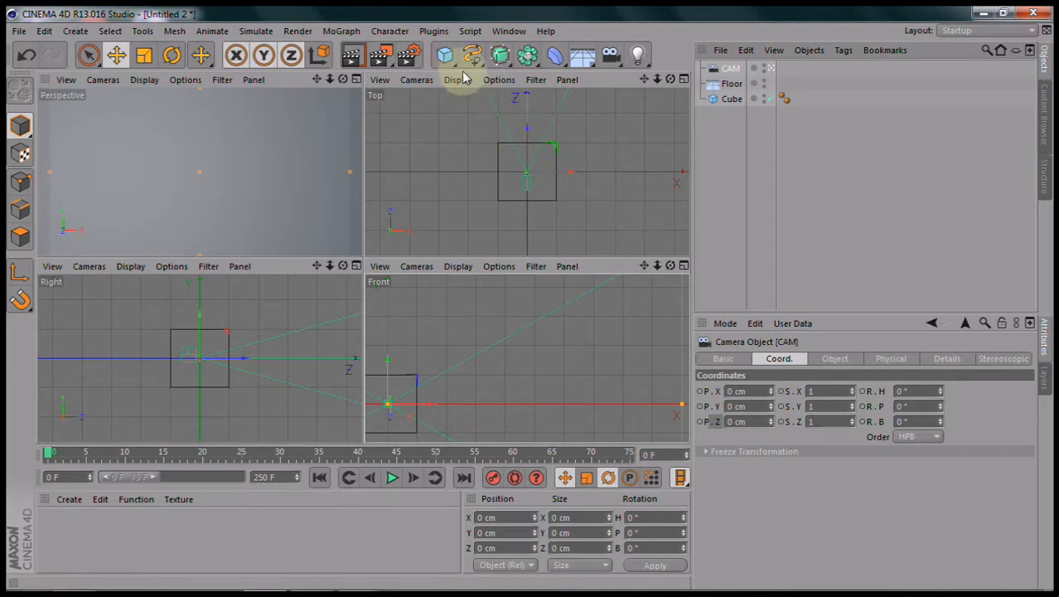
Step: Add a null object named dolly and make the CAM camera its child
{"action": "left_click_drag", "start_coordinate": [445, 62], "coordinate": [496, 71]}
{"action": "double_click", "coordinate": [729, 69]}
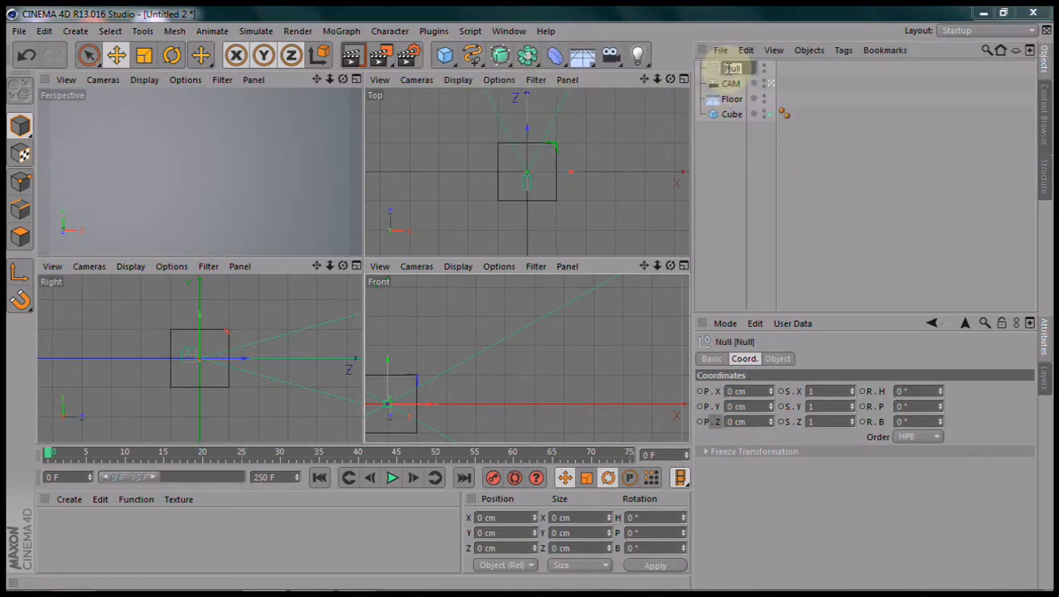
{"action": "type", "text": "dolly"}
{"action": "key", "text": "Return"}
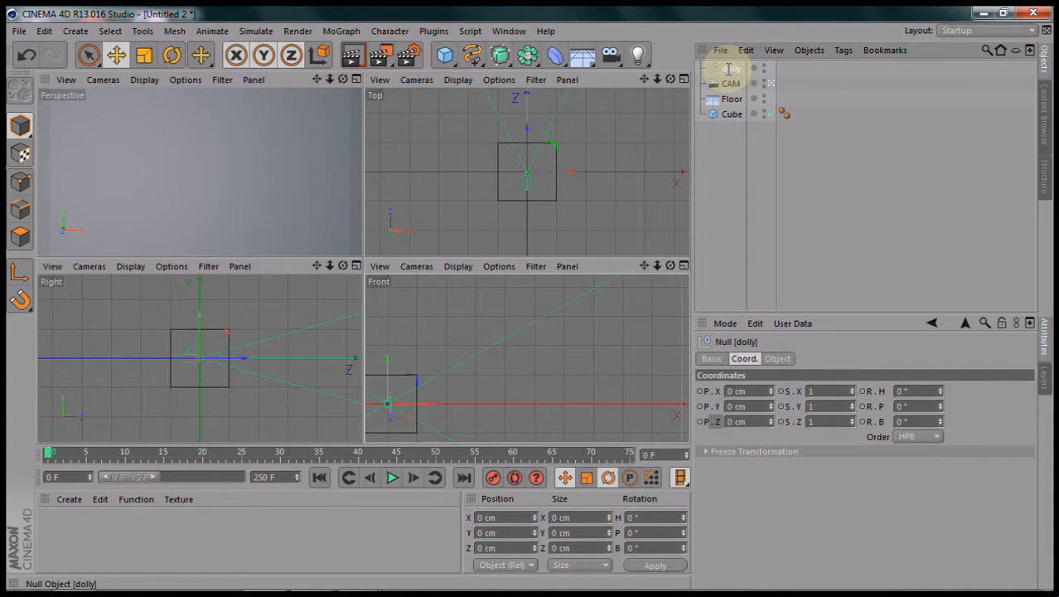
{"action": "left_click_drag", "start_coordinate": [733, 83], "coordinate": [717, 68]}
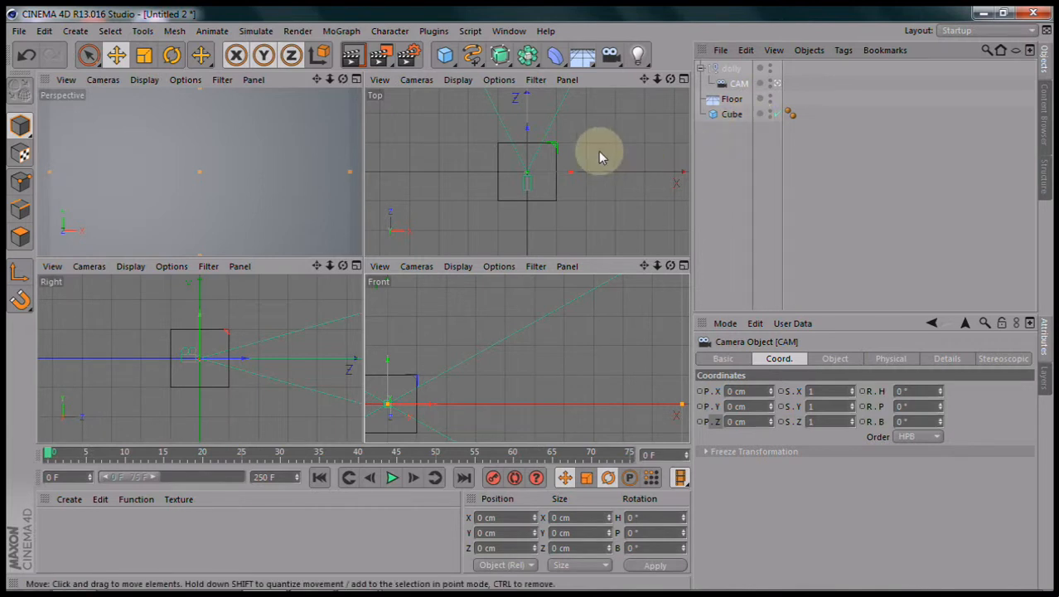
Step: Try moving the camera itself back along Z by about 769 cm, and undo the move
{"action": "left_click_drag", "start_coordinate": [526, 126], "coordinate": [530, 298]}
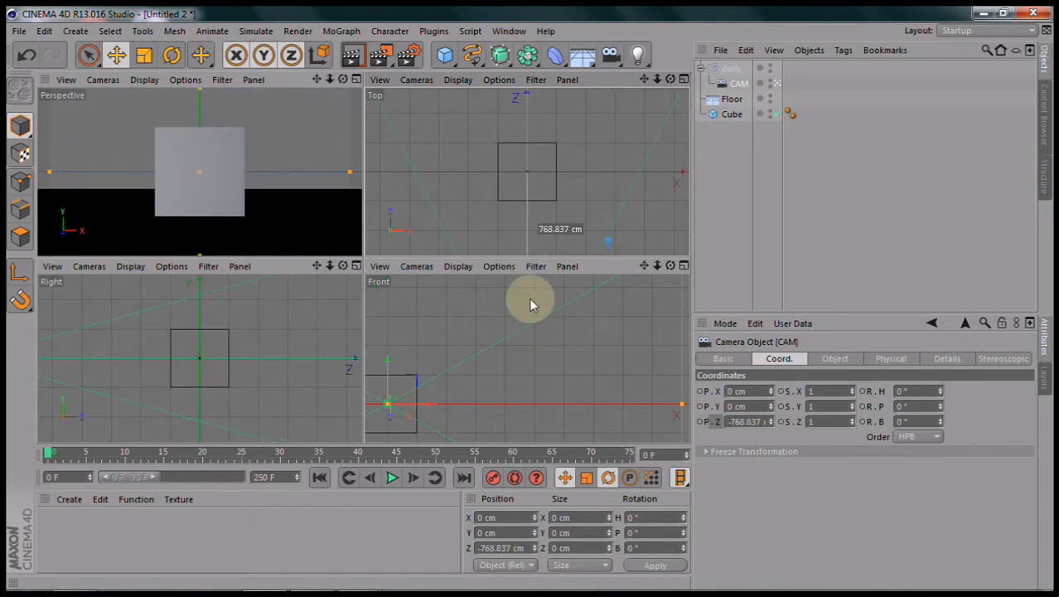
{"action": "left_click_drag", "start_coordinate": [530, 298], "coordinate": [530, 298]}
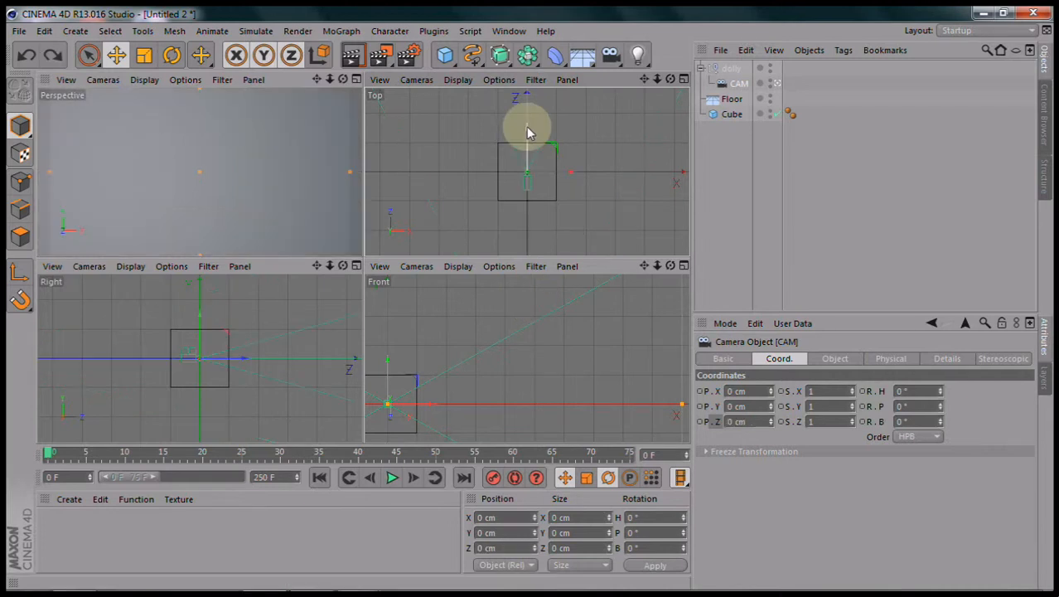
Step: Move the dolly null to about Y 305 cm and Z -839 cm, and rotate its pitch to about -17.6°
{"action": "left_click", "coordinate": [733, 70]}
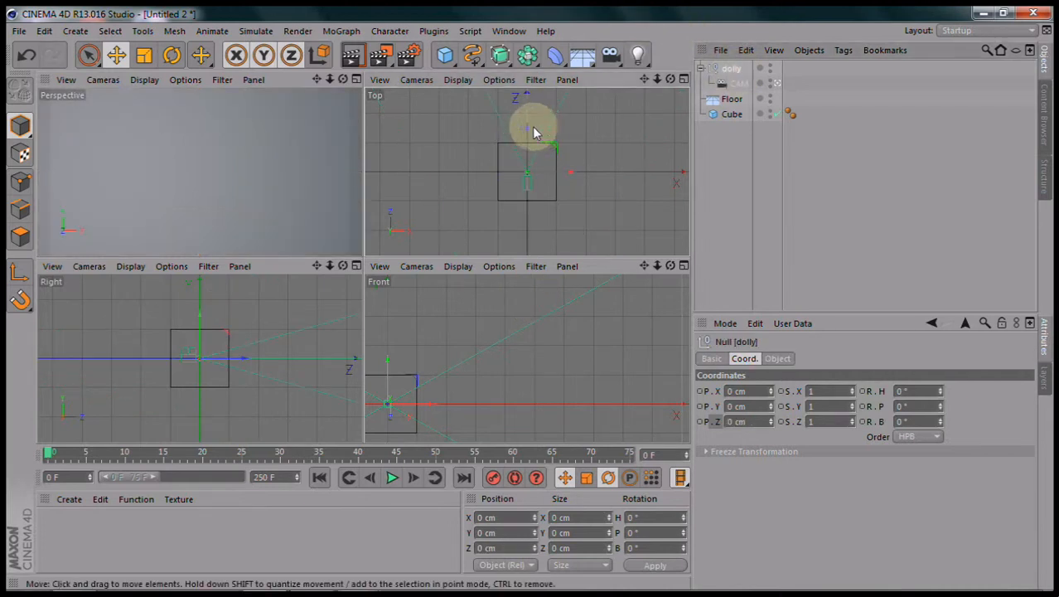
{"action": "mouse_move", "coordinate": [524, 130]}
{"action": "left_mouse_down"}
{"action": "mouse_move", "coordinate": [530, 307]}
{"action": "mouse_move", "coordinate": [522, 126]}
{"action": "left_mouse_up"}
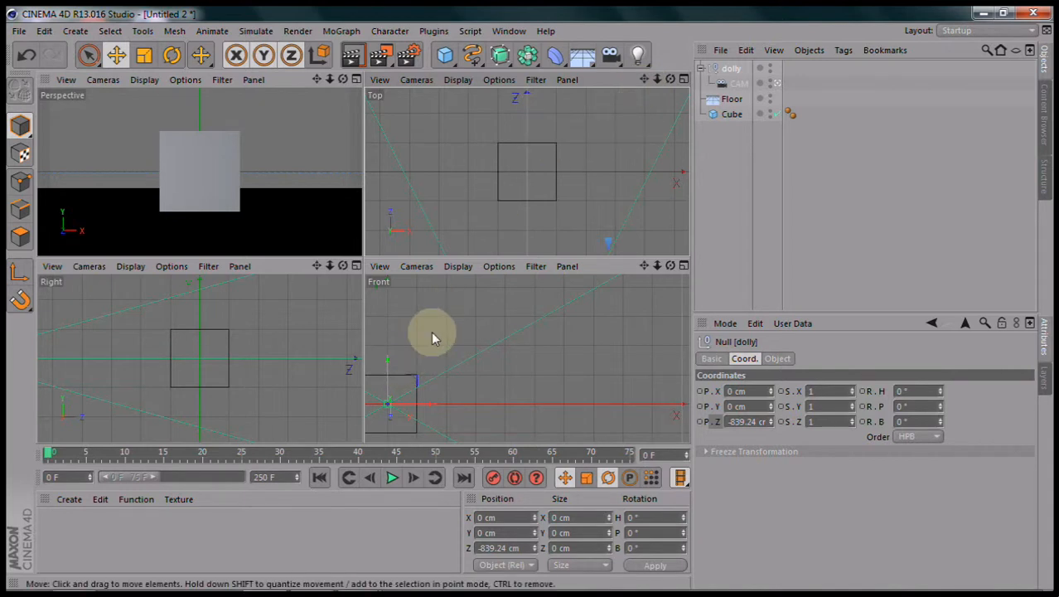
{"action": "left_click_drag", "start_coordinate": [386, 360], "coordinate": [386, 277]}
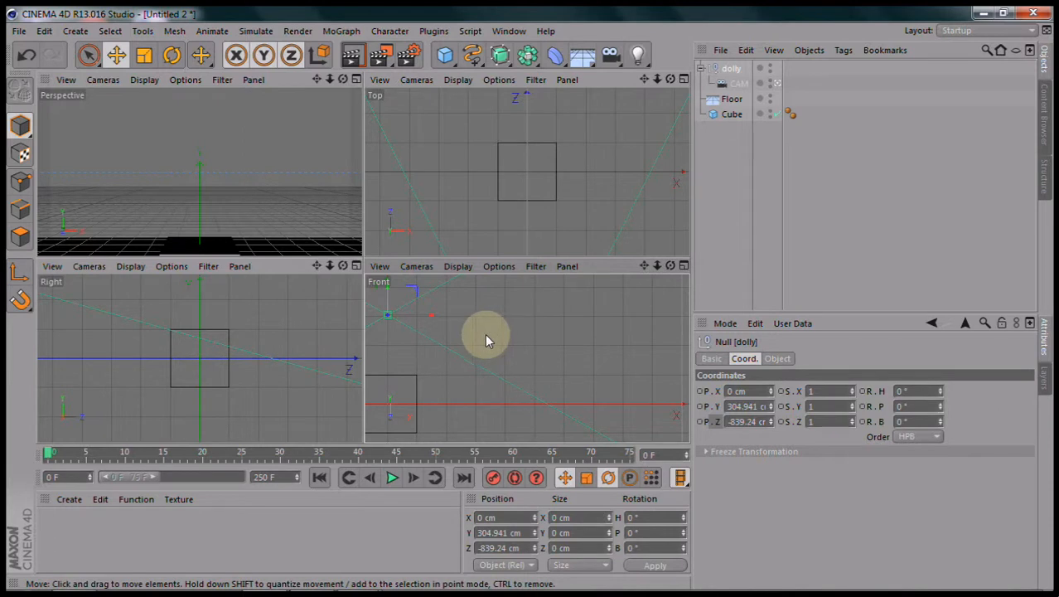
{"action": "key", "text": "r"}
{"action": "left_click_drag", "start_coordinate": [387, 333], "coordinate": [392, 299]}
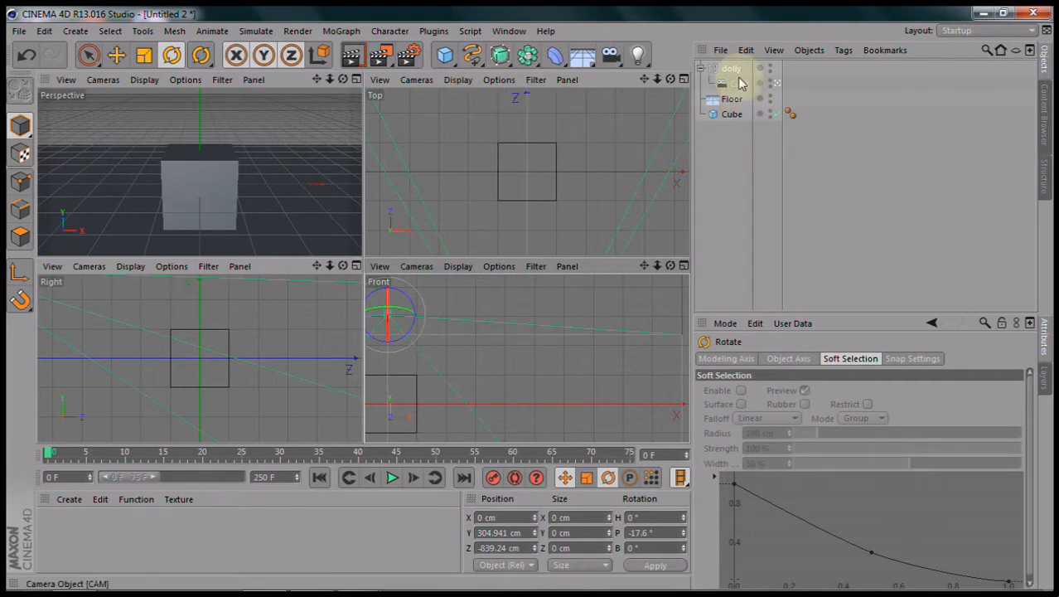
{"action": "left_click_drag", "start_coordinate": [729, 80], "coordinate": [721, 89]}
{"action": "left_click", "coordinate": [441, 56]}
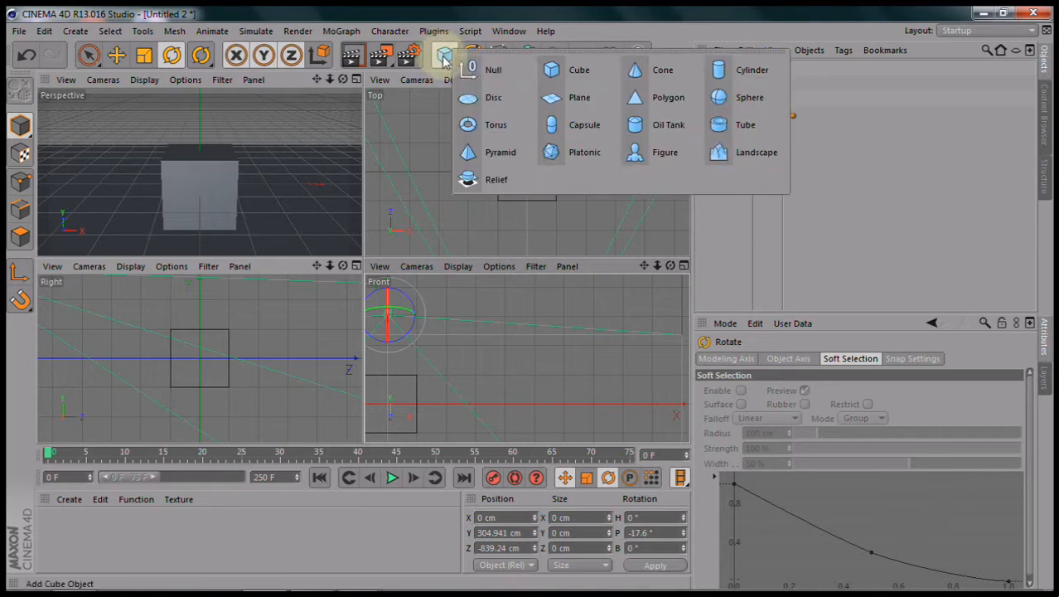
{"action": "left_click", "coordinate": [481, 70]}
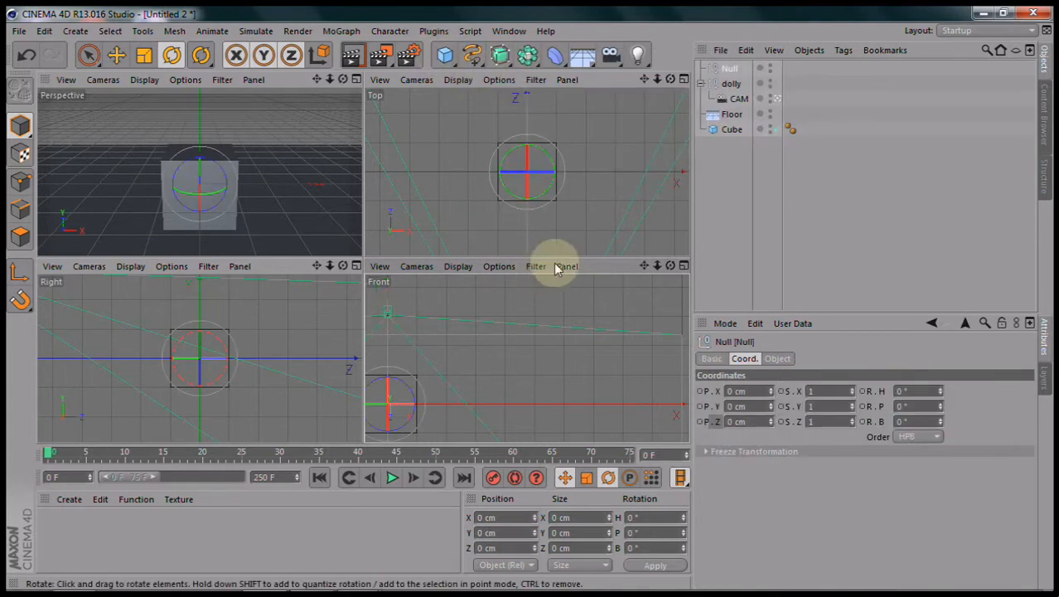
{"action": "mouse_move", "coordinate": [731, 69]}
{"action": "left_mouse_down"}
{"action": "mouse_move", "coordinate": [742, 112]}
{"action": "mouse_move", "coordinate": [729, 70]}
{"action": "left_mouse_up"}
{"action": "key", "text": "Delete"}
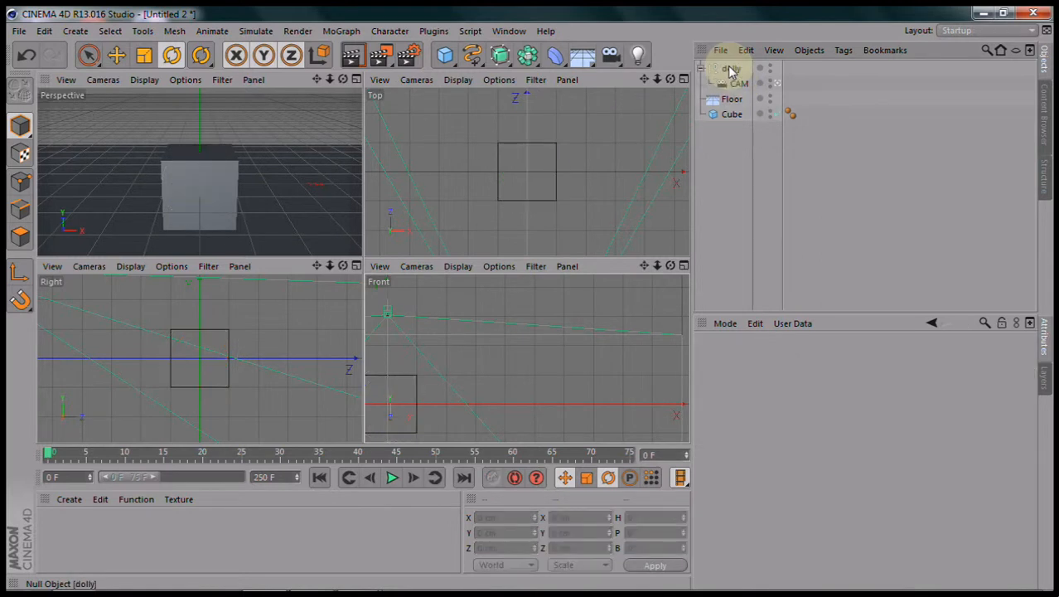
{"action": "left_click", "coordinate": [729, 71]}
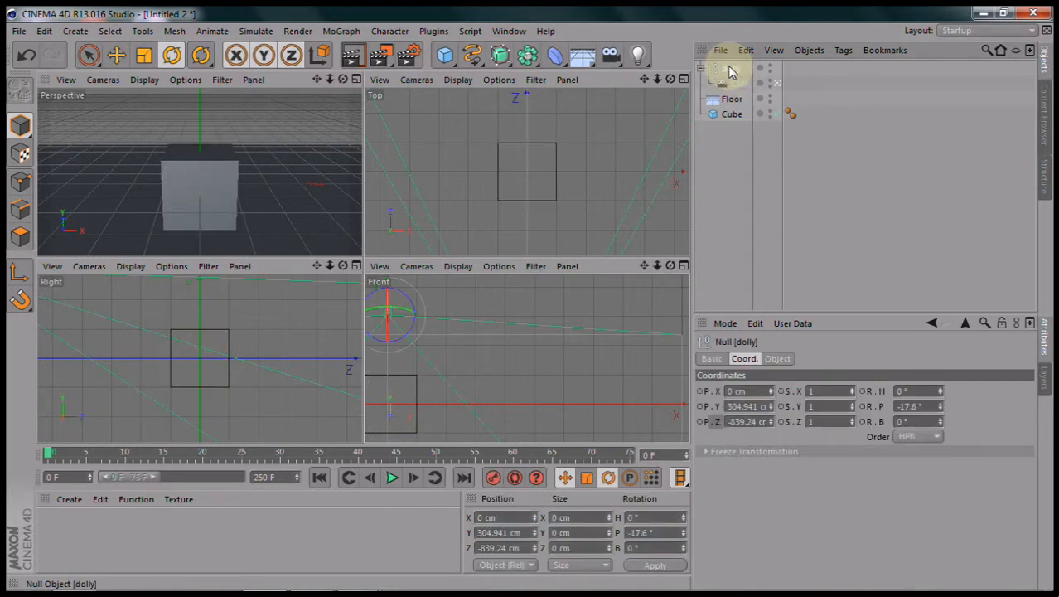
{"action": "key", "text": "alt+g"}
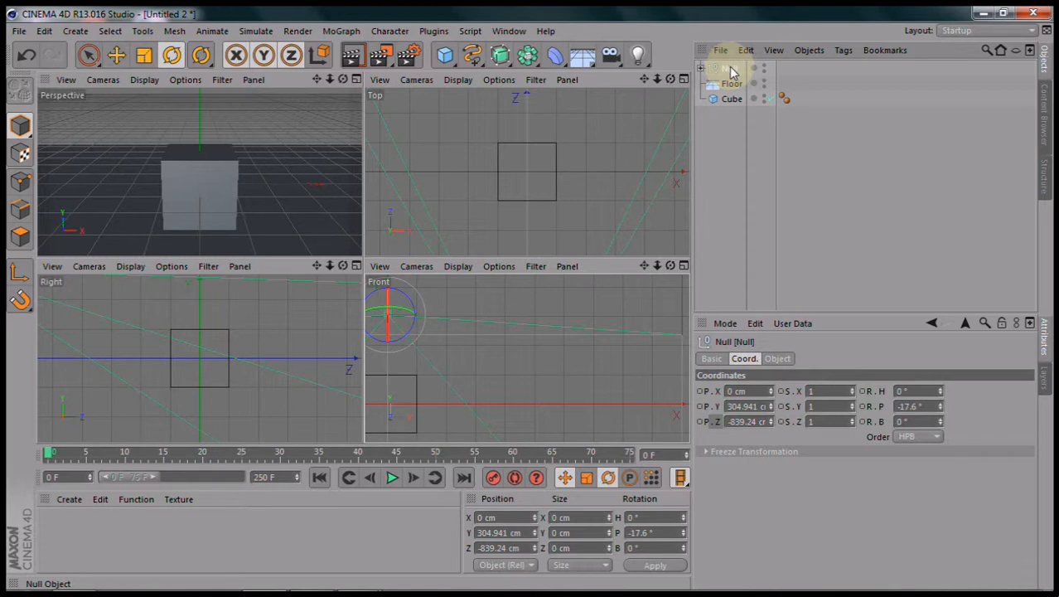
{"action": "left_click", "coordinate": [701, 68]}
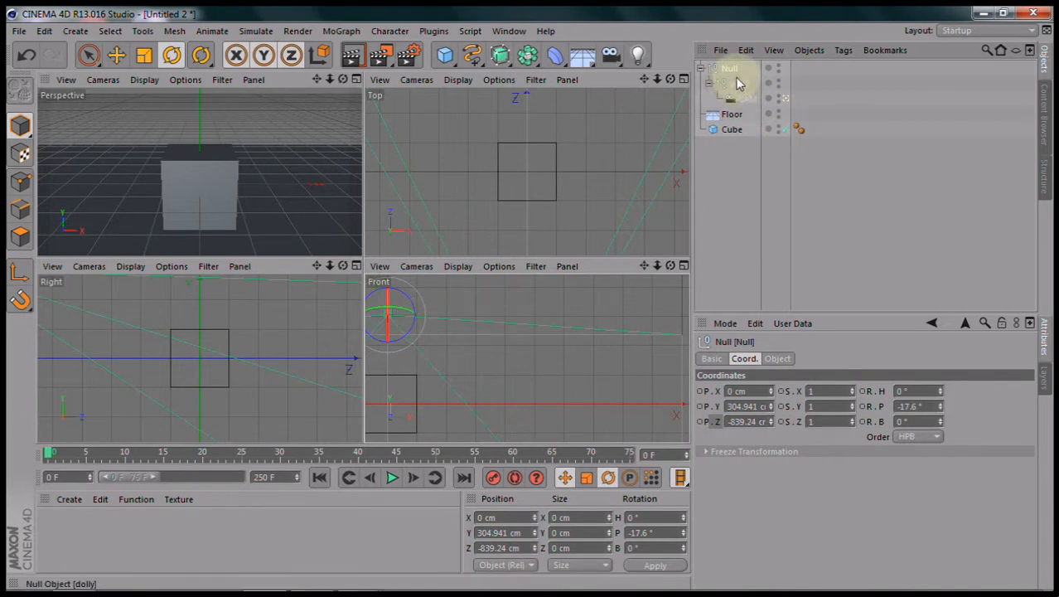
{"action": "left_click_drag", "start_coordinate": [737, 85], "coordinate": [743, 66]}
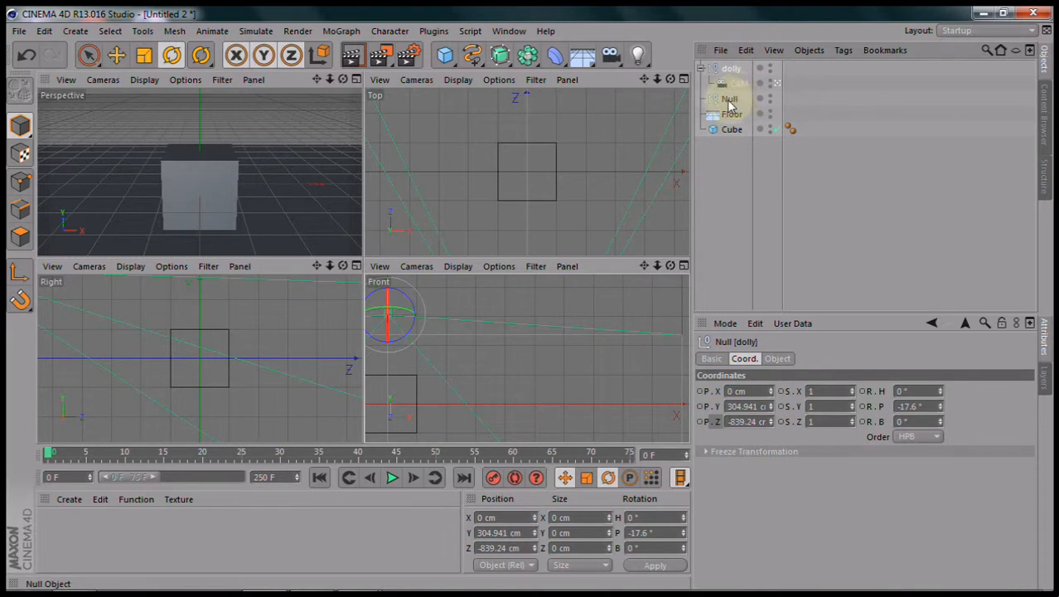
{"action": "key", "text": "Delete"}
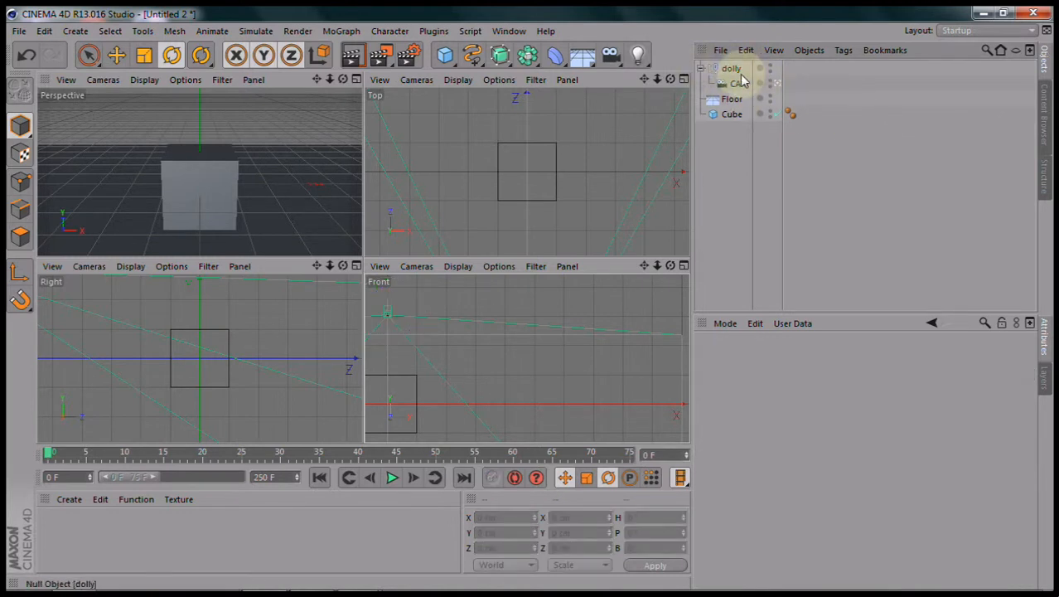
Step: Add a null object named orbit and make the dolly null its child
{"action": "left_click_drag", "start_coordinate": [445, 55], "coordinate": [493, 75]}
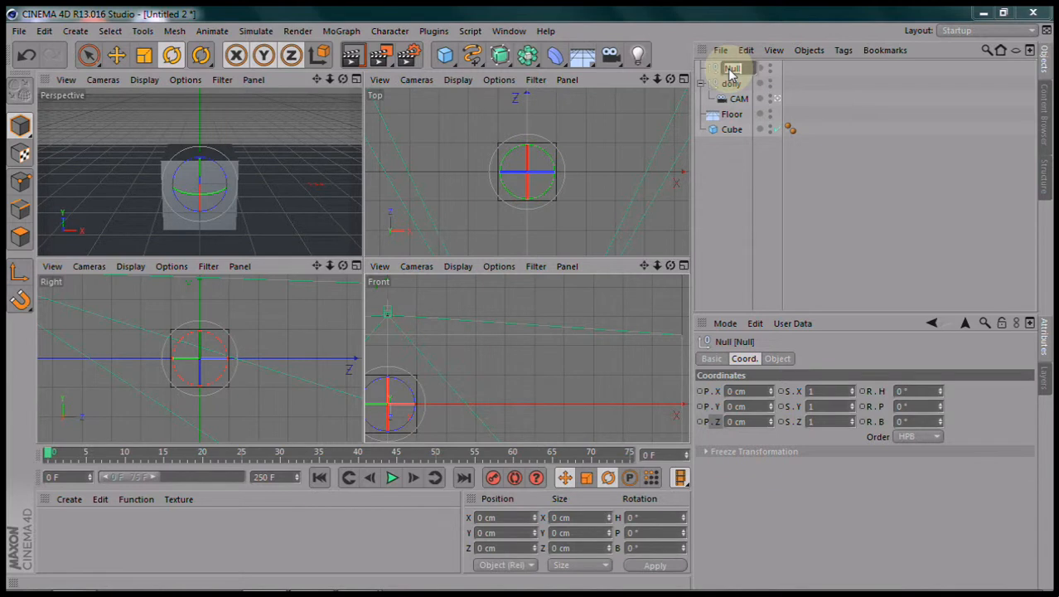
{"action": "type", "text": "orbit"}
{"action": "key", "text": "Return"}
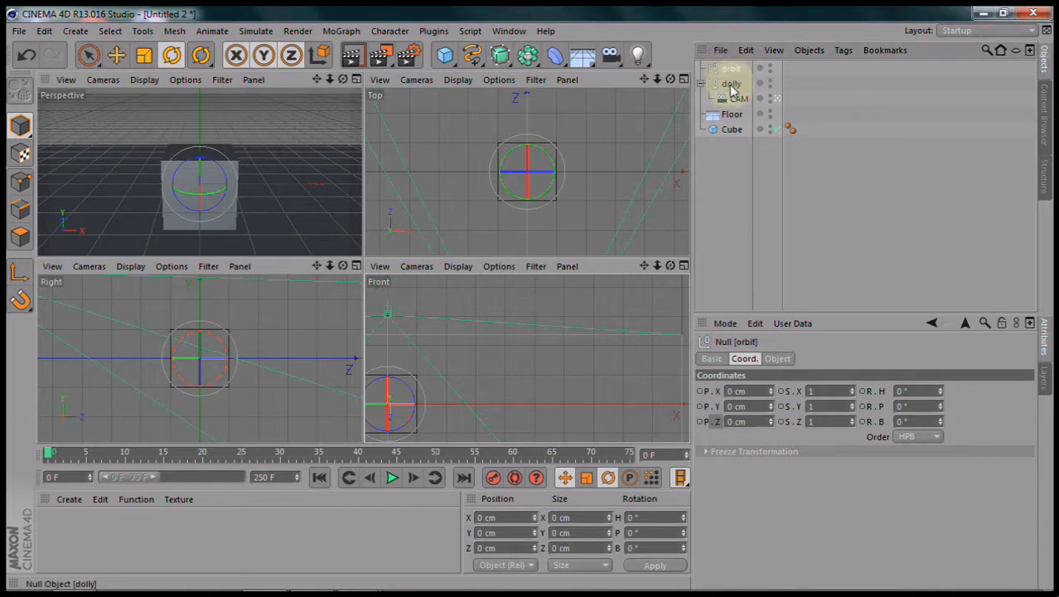
{"action": "left_click_drag", "start_coordinate": [727, 83], "coordinate": [738, 70]}
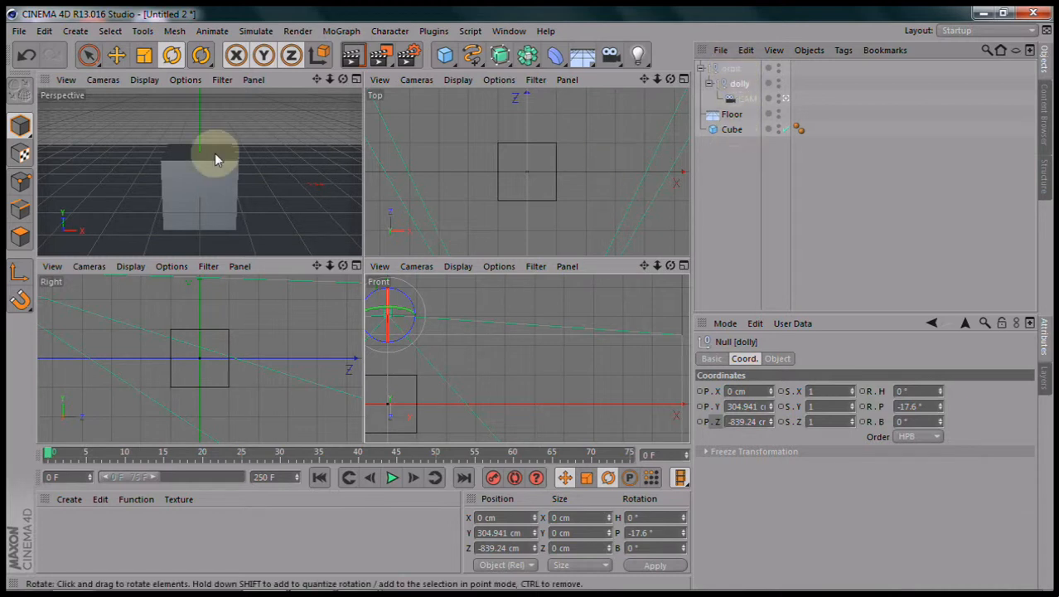
Step: Check the default key interpolation type in the project settings
{"action": "left_click", "coordinate": [48, 31]}
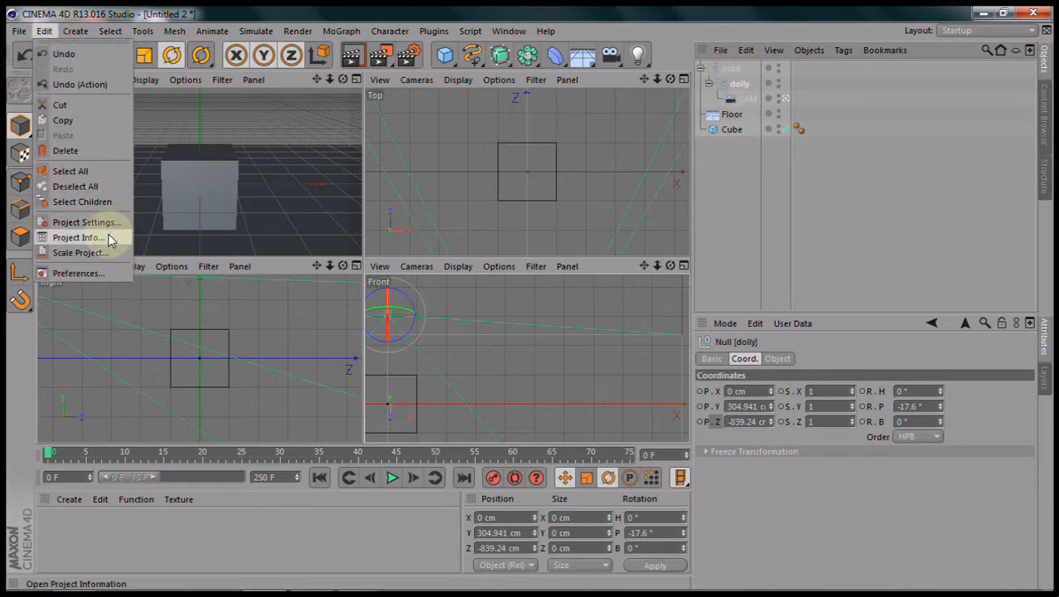
{"action": "left_click", "coordinate": [83, 222]}
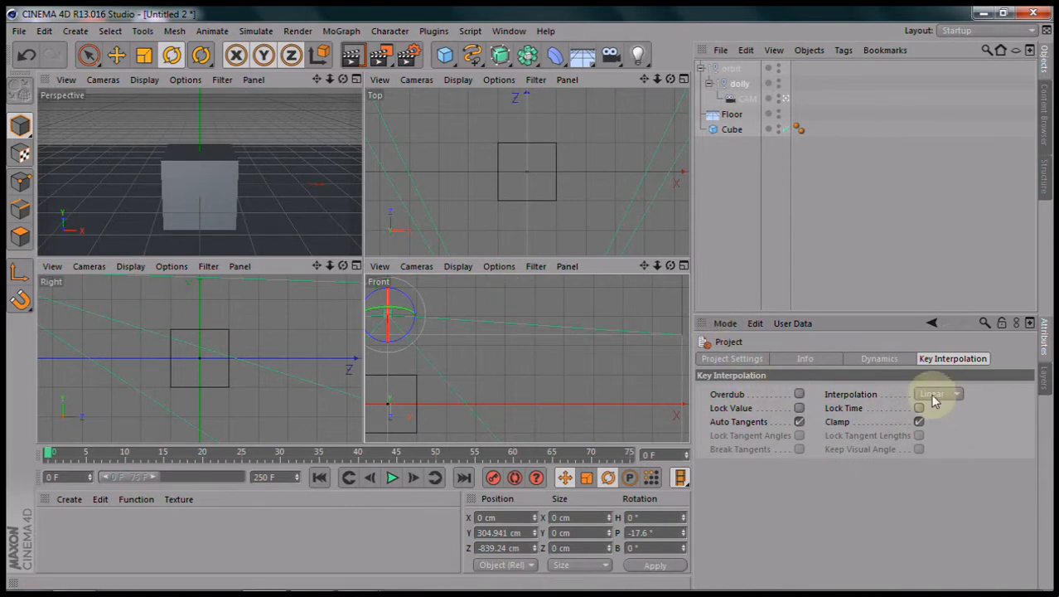
{"action": "left_click", "coordinate": [732, 359]}
{"action": "left_click", "coordinate": [805, 358]}
{"action": "left_click", "coordinate": [879, 358]}
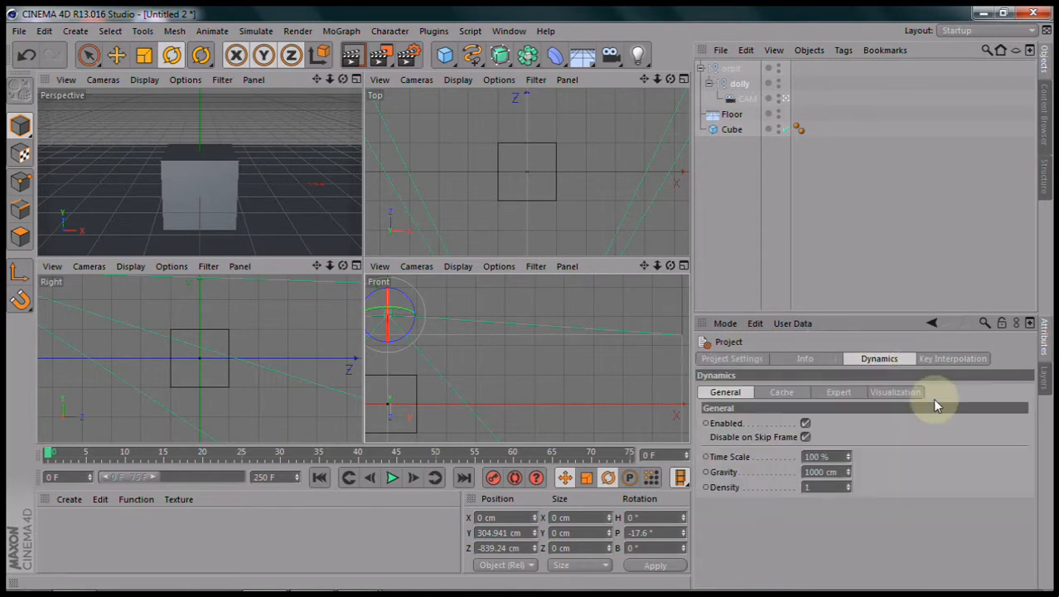
{"action": "left_click", "coordinate": [955, 360]}
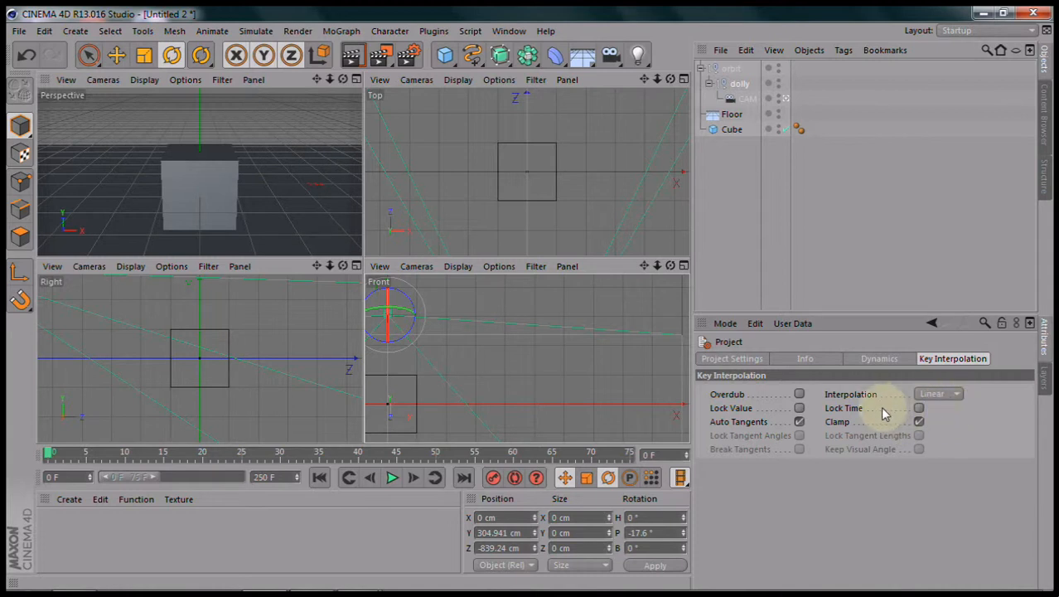
Step: Keyframe the orbit null's heading rotation at 0° on frame 0 and 360° on frame 75
{"action": "left_click", "coordinate": [733, 69]}
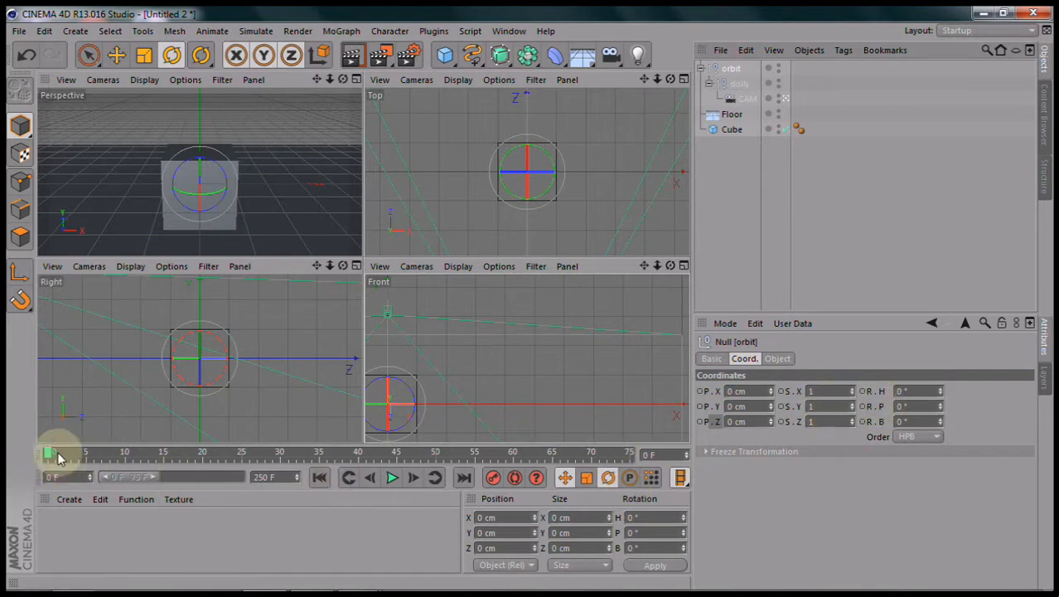
{"action": "left_click", "coordinate": [863, 391], "text": "ctrl"}
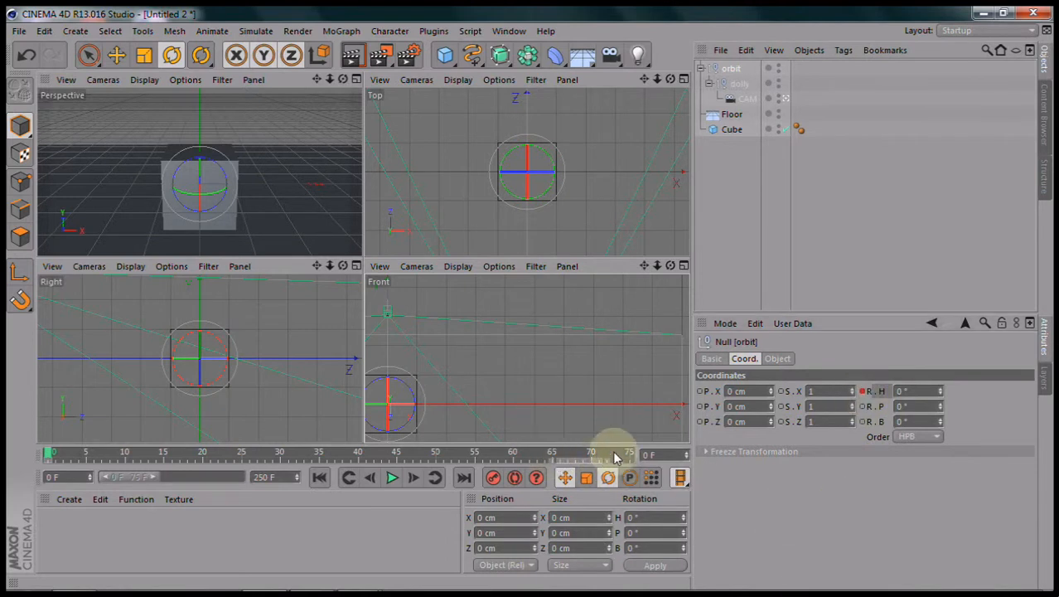
{"action": "left_click_drag", "start_coordinate": [60, 454], "coordinate": [630, 455]}
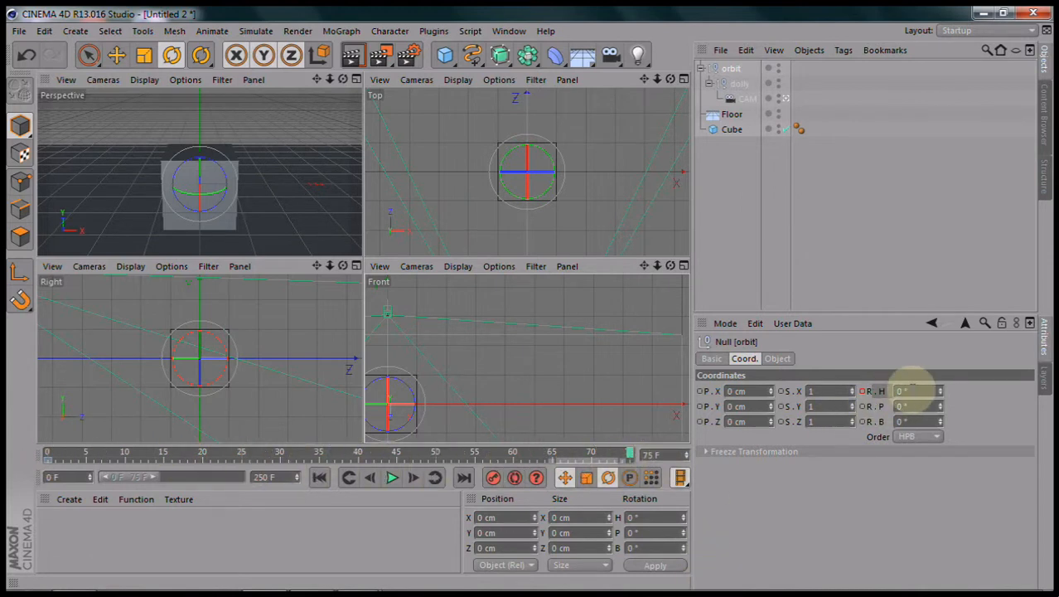
{"action": "left_click", "coordinate": [912, 391]}
{"action": "type", "text": "360"}
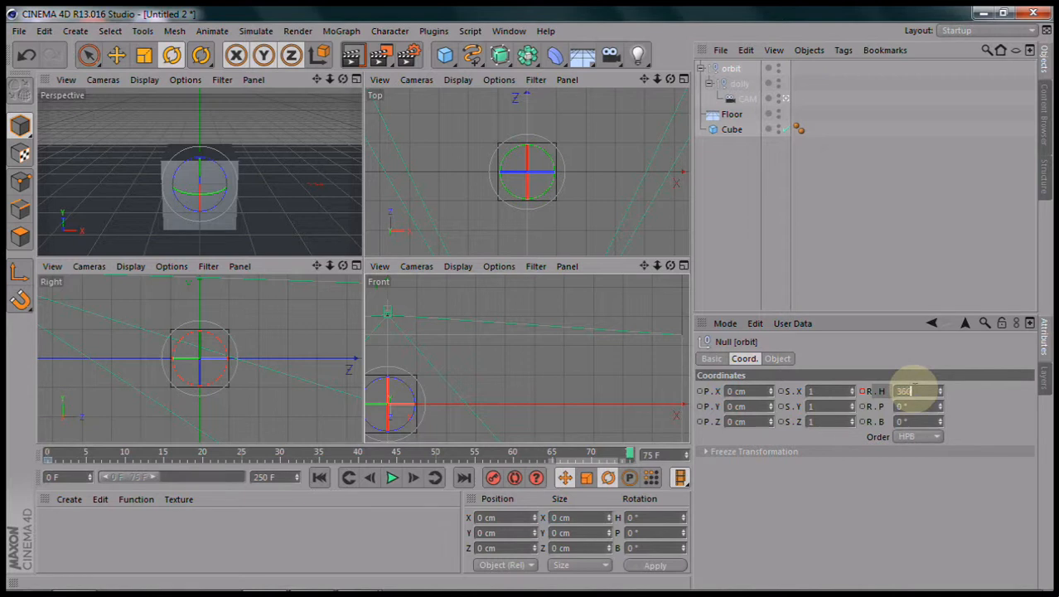
{"action": "key", "text": "Return"}
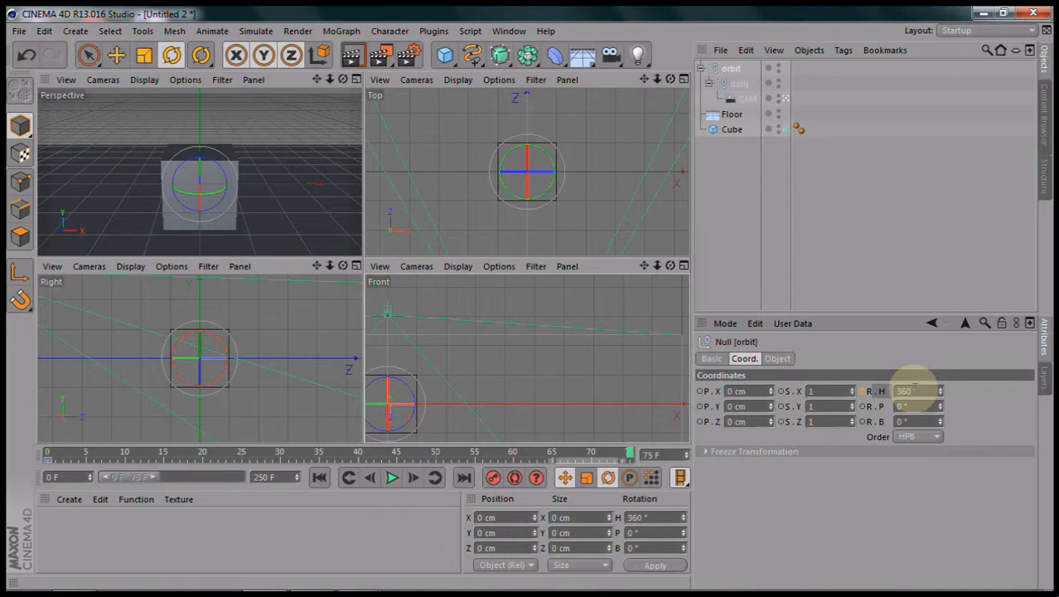
{"action": "left_click", "coordinate": [863, 390], "text": "ctrl"}
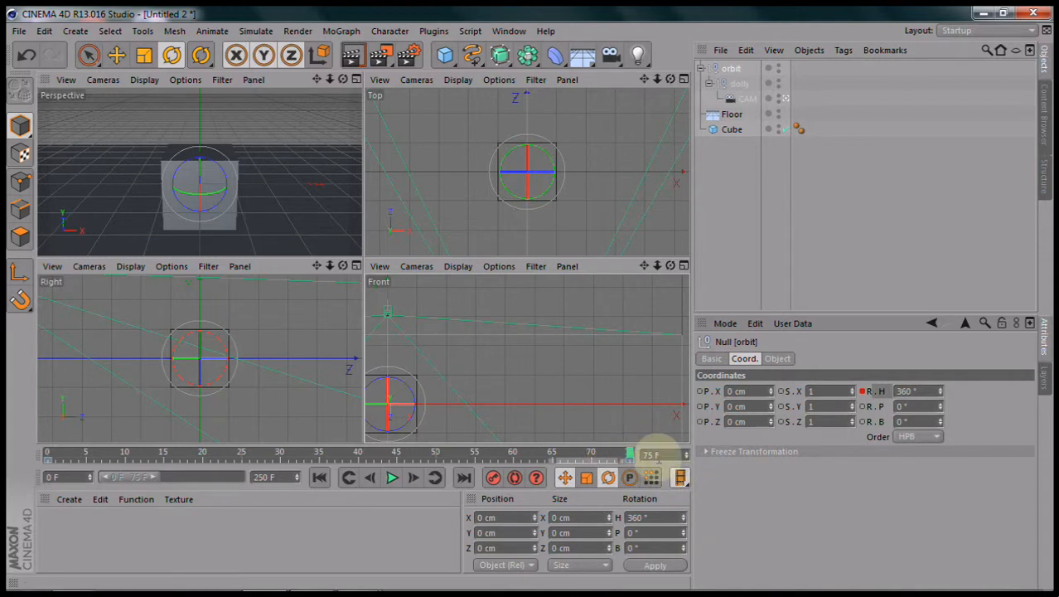
Step: Maximize the perspective view and scrub through frames 0 to 75 to review the orbit animation
{"action": "left_click_drag", "start_coordinate": [628, 452], "coordinate": [710, 461]}
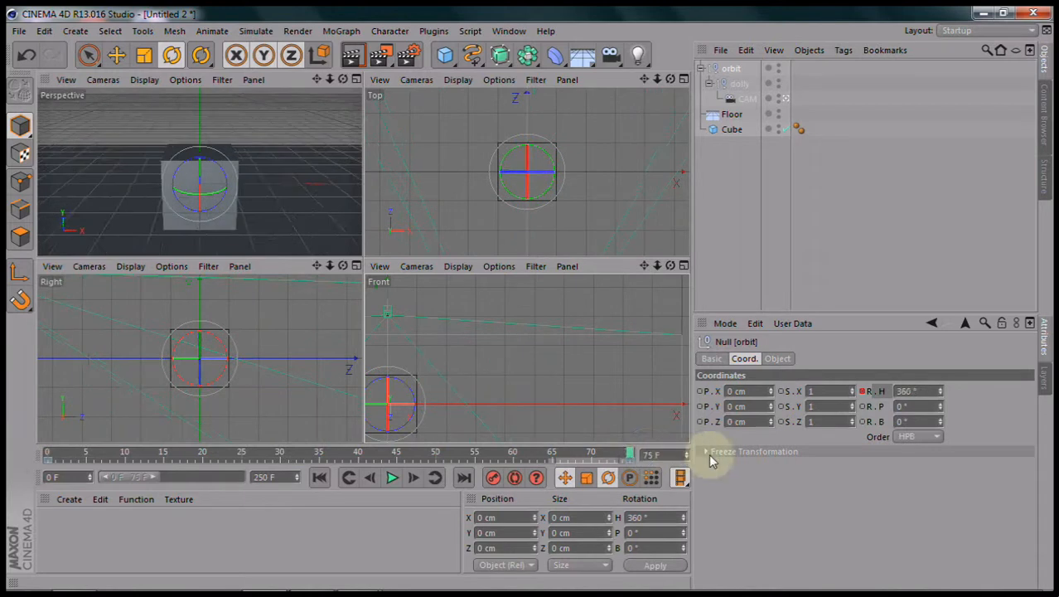
{"action": "key", "text": "F1"}
{"action": "left_click_drag", "start_coordinate": [632, 454], "coordinate": [49, 407]}
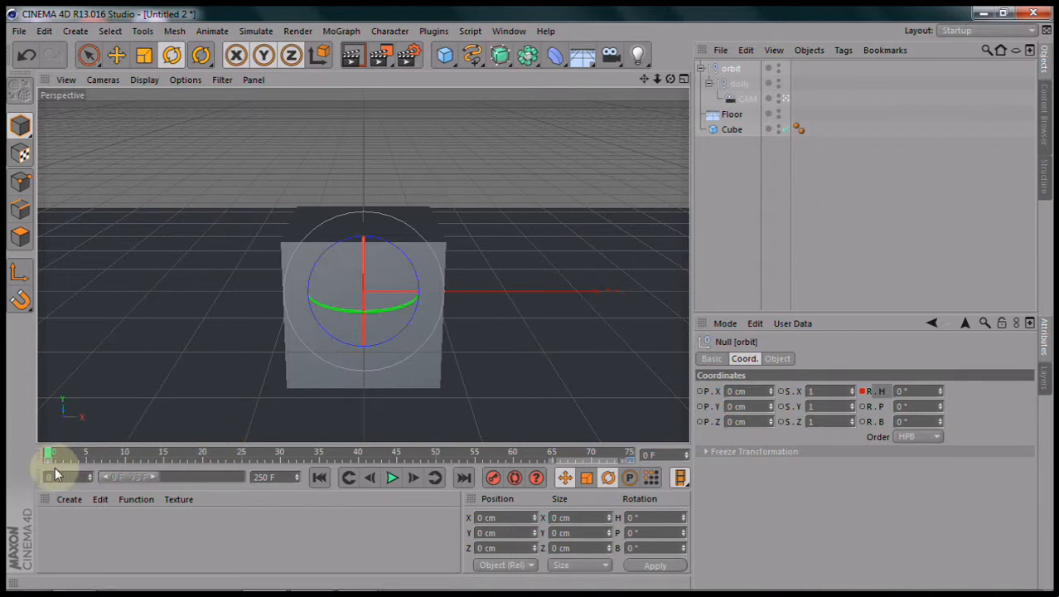
{"action": "left_click_drag", "start_coordinate": [47, 454], "coordinate": [793, 461]}
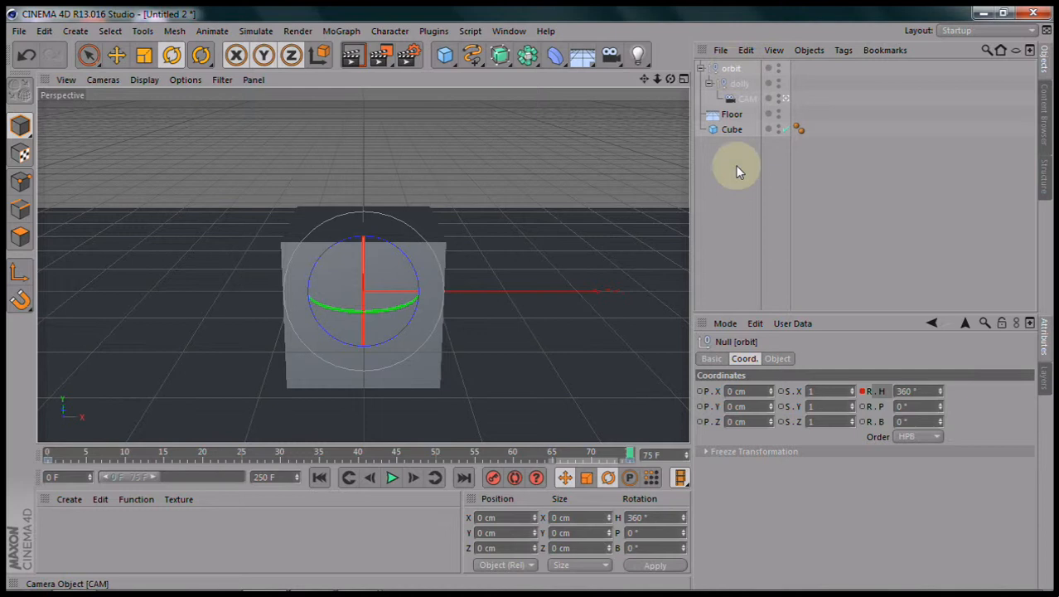
{"action": "left_click_drag", "start_coordinate": [622, 458], "coordinate": [290, 452]}
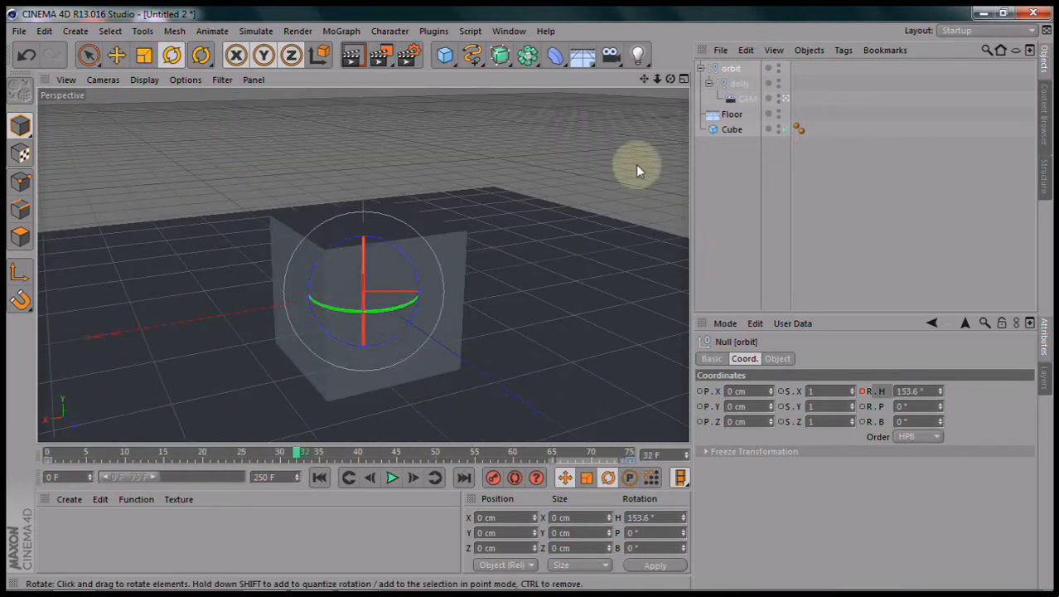
Step: Keyframe the dolly null's current Z position at frame 0 and again at frame 75
{"action": "left_click", "coordinate": [738, 84]}
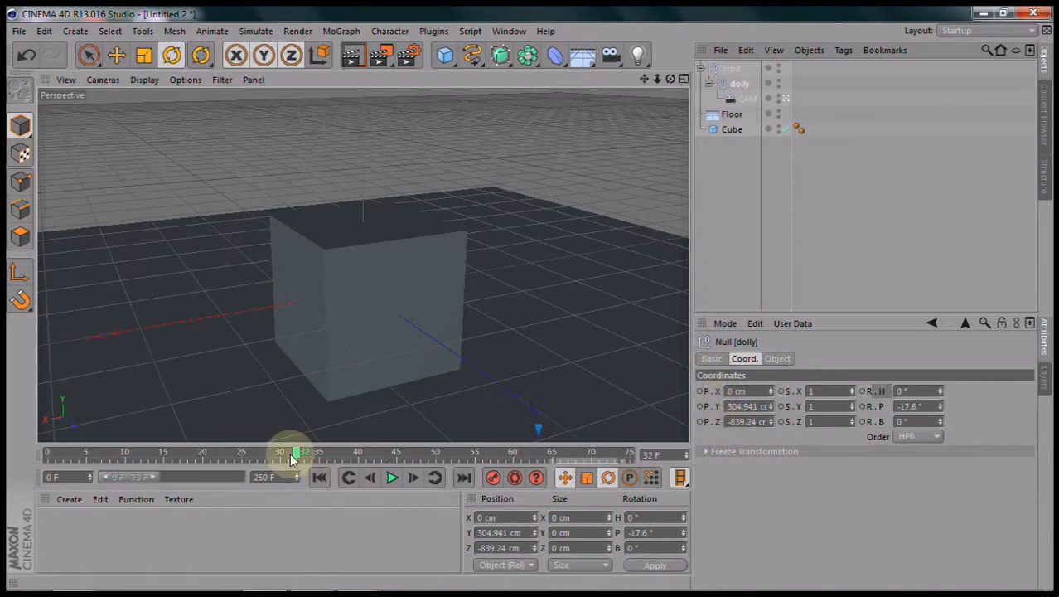
{"action": "left_click_drag", "start_coordinate": [295, 452], "coordinate": [19, 445]}
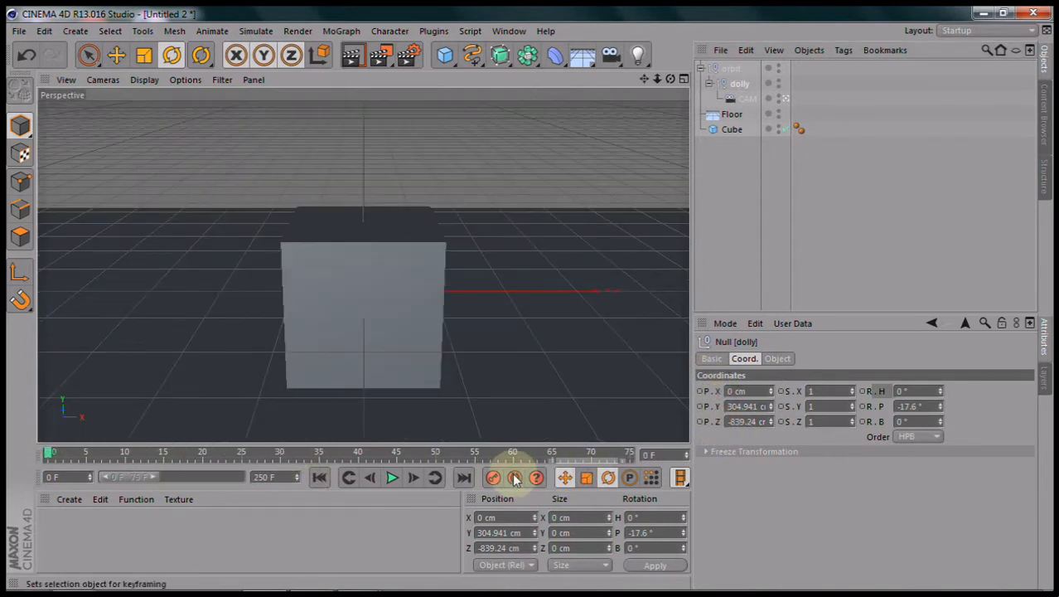
{"action": "left_click", "coordinate": [701, 422], "text": "ctrl"}
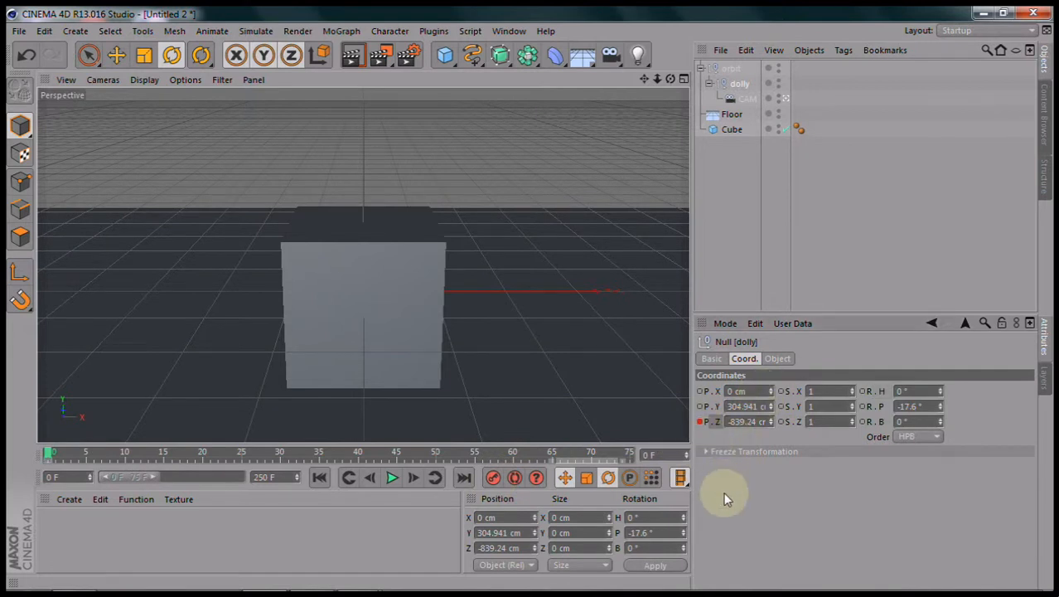
{"action": "left_click_drag", "start_coordinate": [40, 455], "coordinate": [693, 457]}
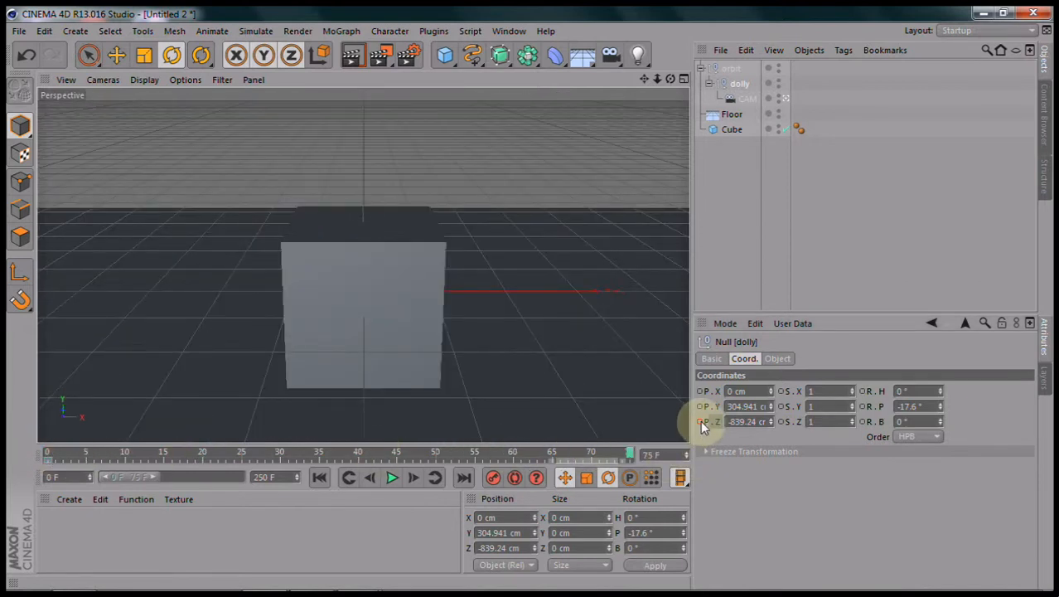
{"action": "left_click", "coordinate": [701, 422]}
Step: Keyframe the dolly null's Z position at about -465 cm on frame 40, and scrub the animation to check it
{"action": "left_click_drag", "start_coordinate": [630, 455], "coordinate": [360, 460]}
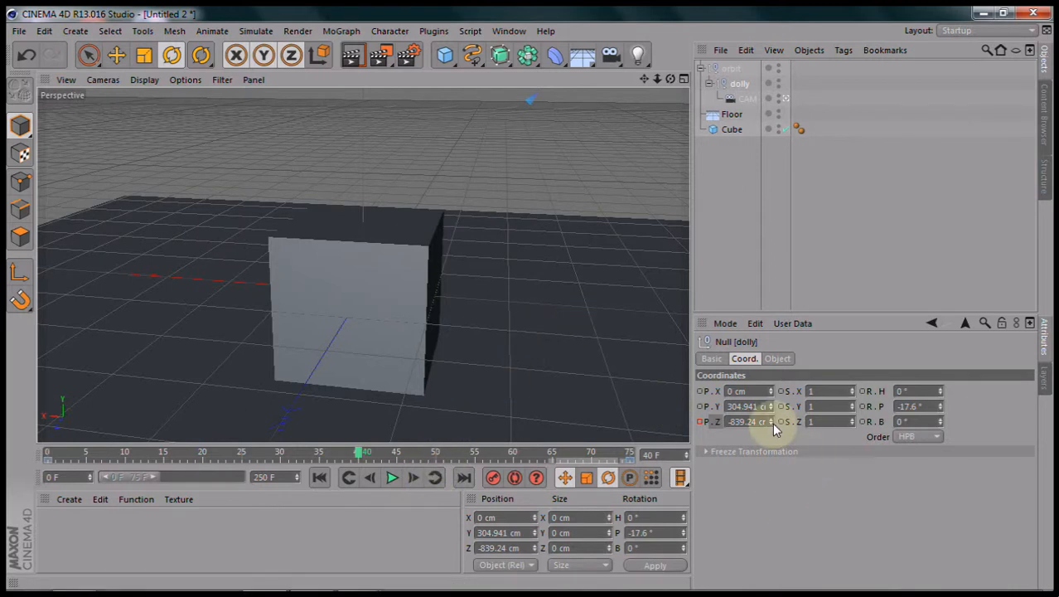
{"action": "left_click_drag", "start_coordinate": [771, 421], "coordinate": [771, 421]}
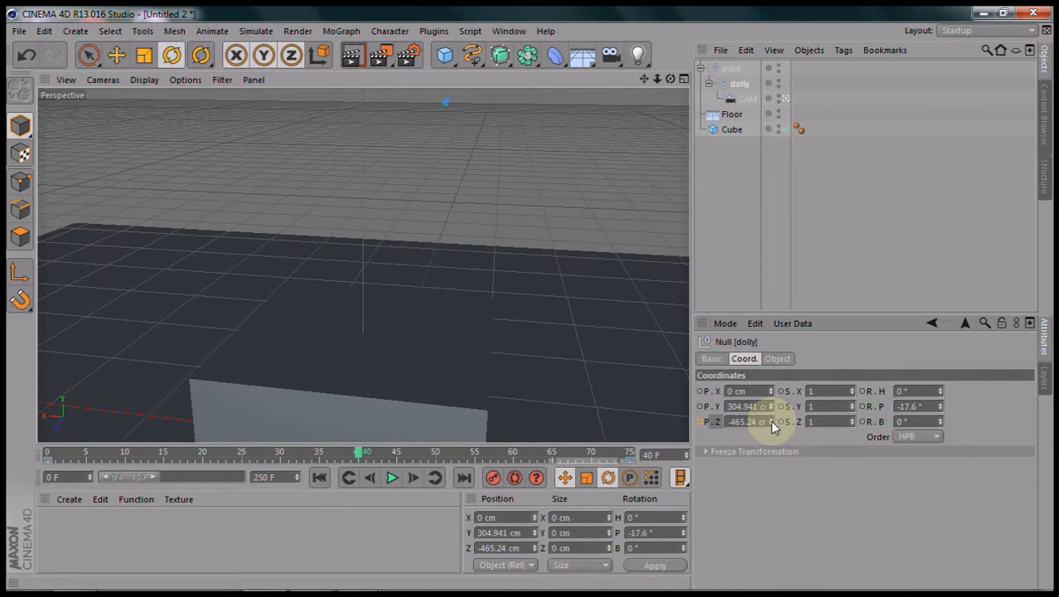
{"action": "left_click", "coordinate": [699, 421], "text": "ctrl"}
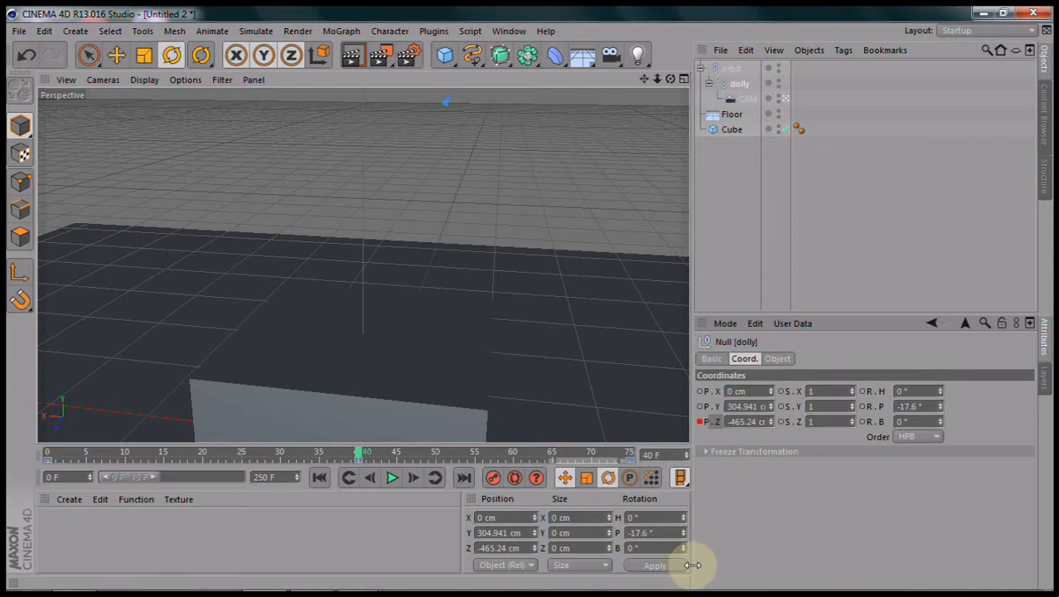
{"action": "left_click_drag", "start_coordinate": [360, 452], "coordinate": [505, 517]}
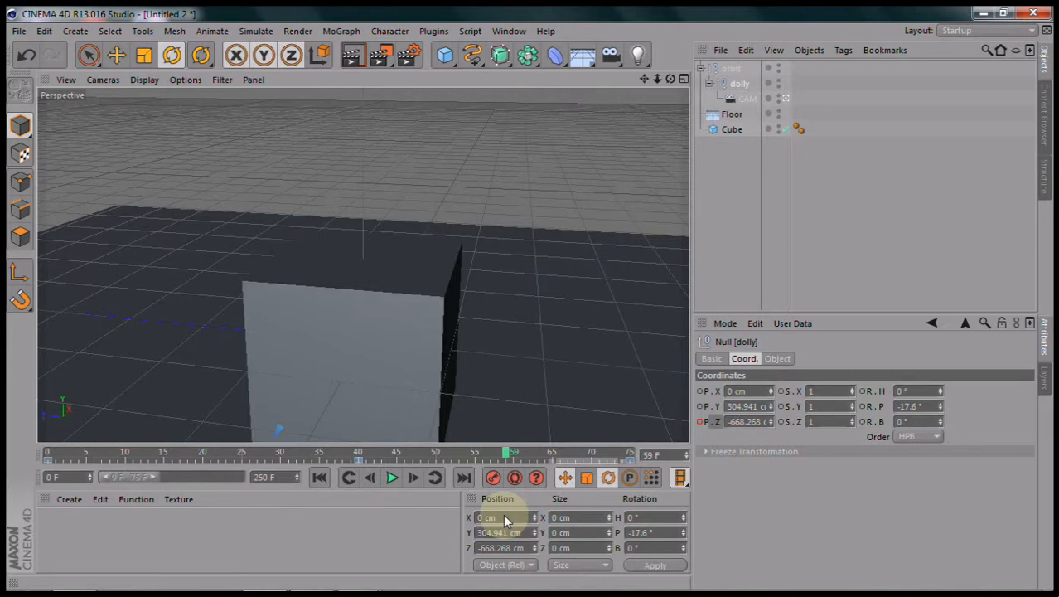
Step: Open the Timeline in F-Curve mode and add the dolly null to it
{"action": "key", "text": "shift+F3"}
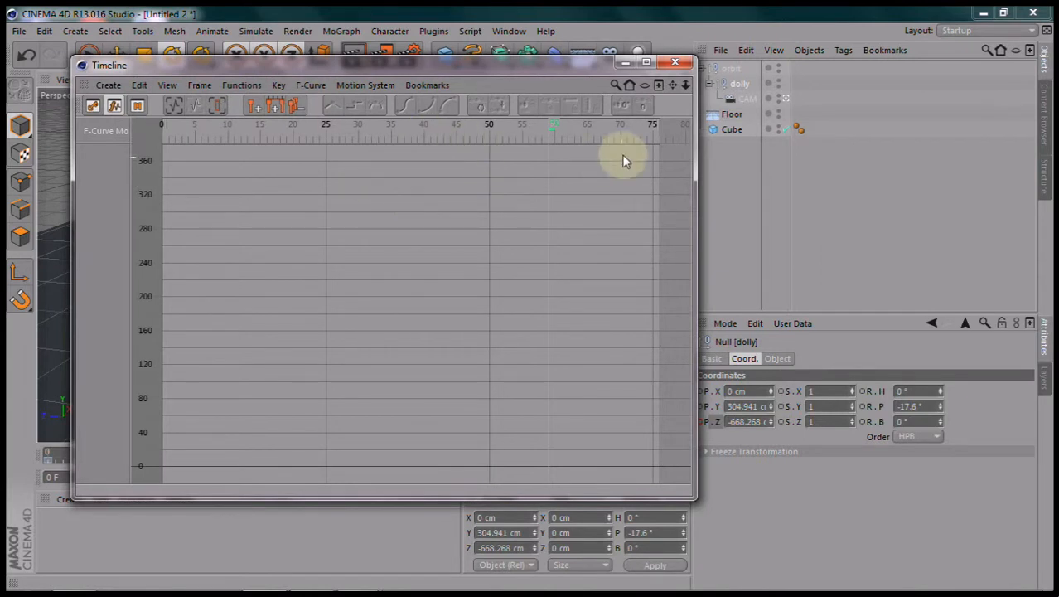
{"action": "left_click", "coordinate": [167, 85]}
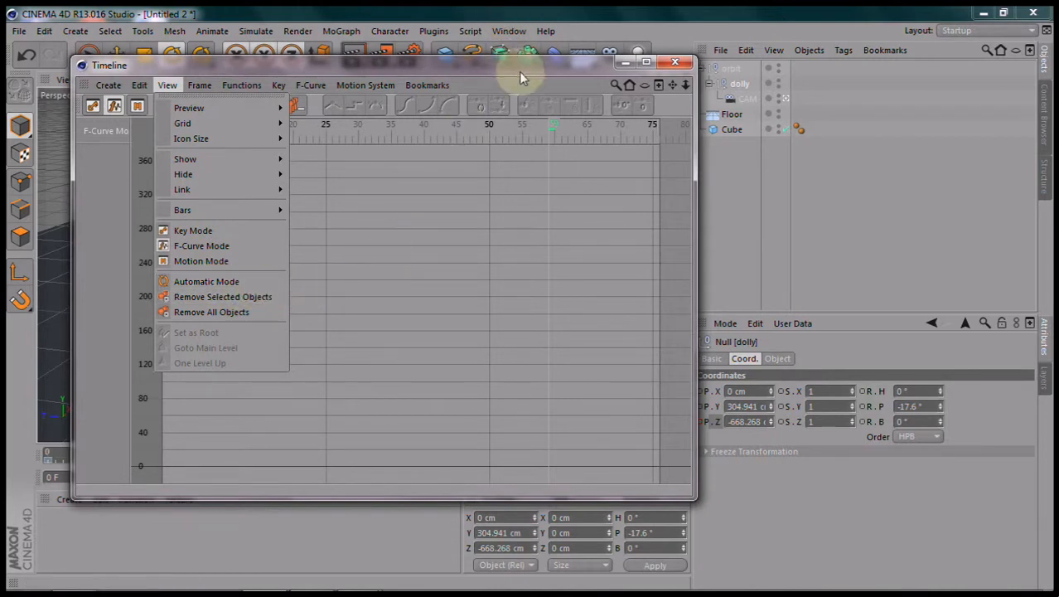
{"action": "left_click", "coordinate": [491, 76]}
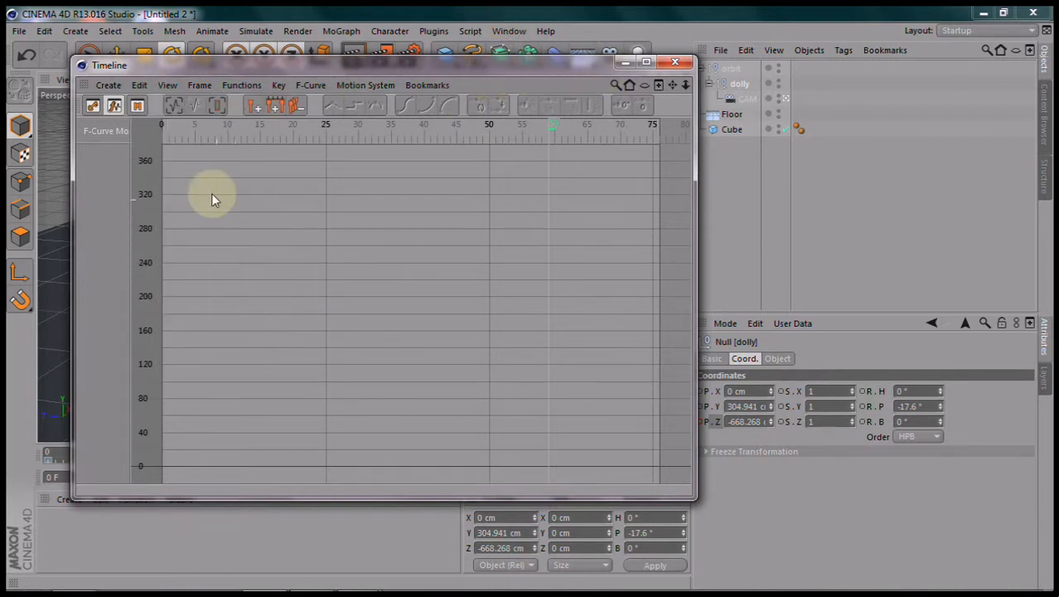
{"action": "left_click_drag", "start_coordinate": [512, 70], "coordinate": [509, 44]}
{"action": "left_click_drag", "start_coordinate": [749, 83], "coordinate": [585, 145]}
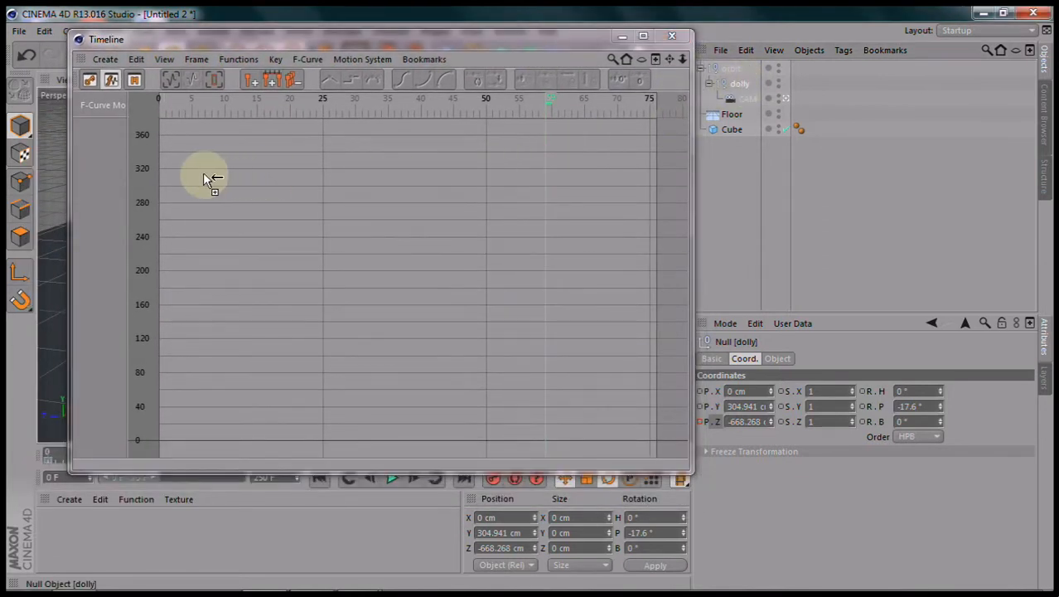
{"action": "left_click_drag", "start_coordinate": [98, 154], "coordinate": [98, 154]}
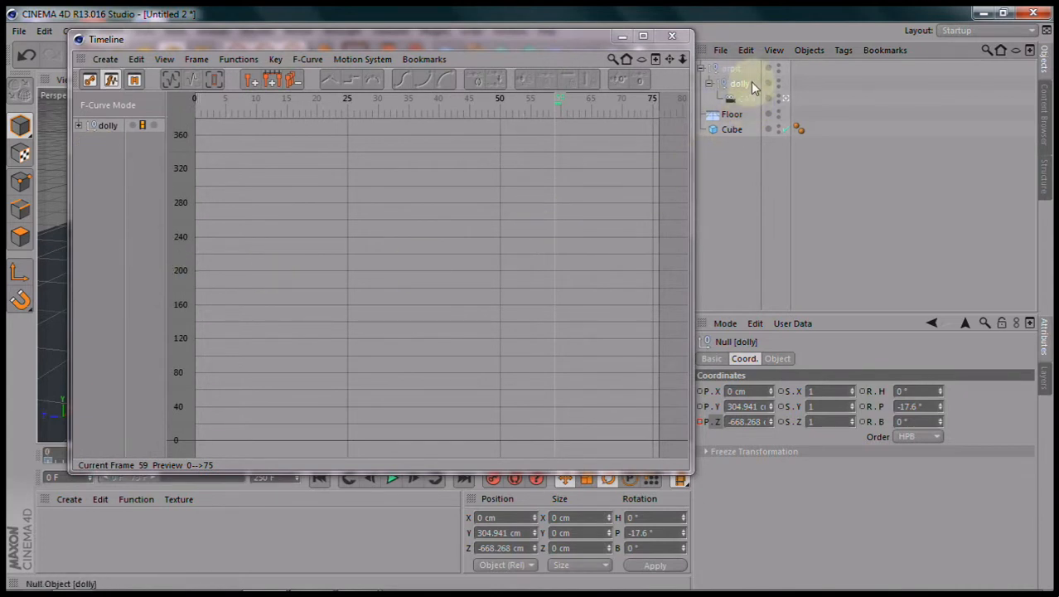
{"action": "left_click", "coordinate": [110, 81]}
{"action": "left_click", "coordinate": [135, 209]}
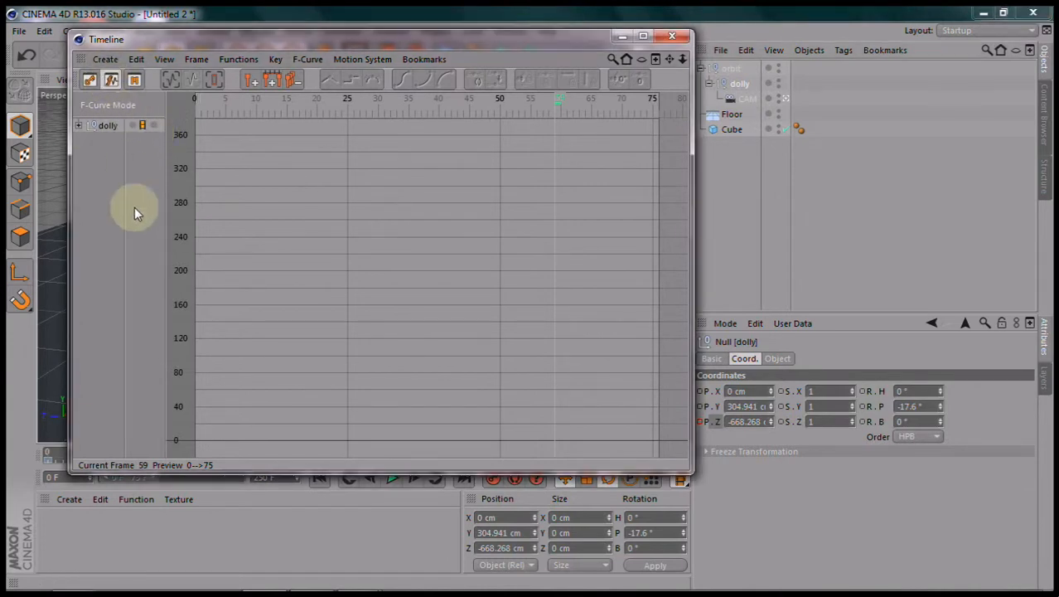
Step: Display the dolly's Position Z curve framed in the graph and select all of its keys
{"action": "left_click", "coordinate": [80, 125]}
{"action": "left_click", "coordinate": [87, 139]}
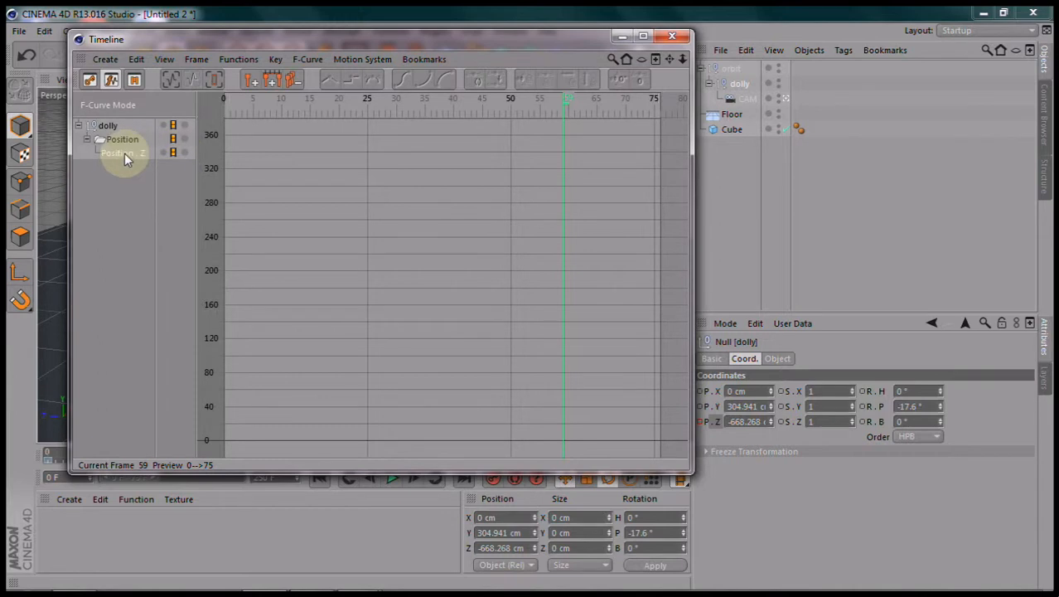
{"action": "left_click", "coordinate": [124, 154]}
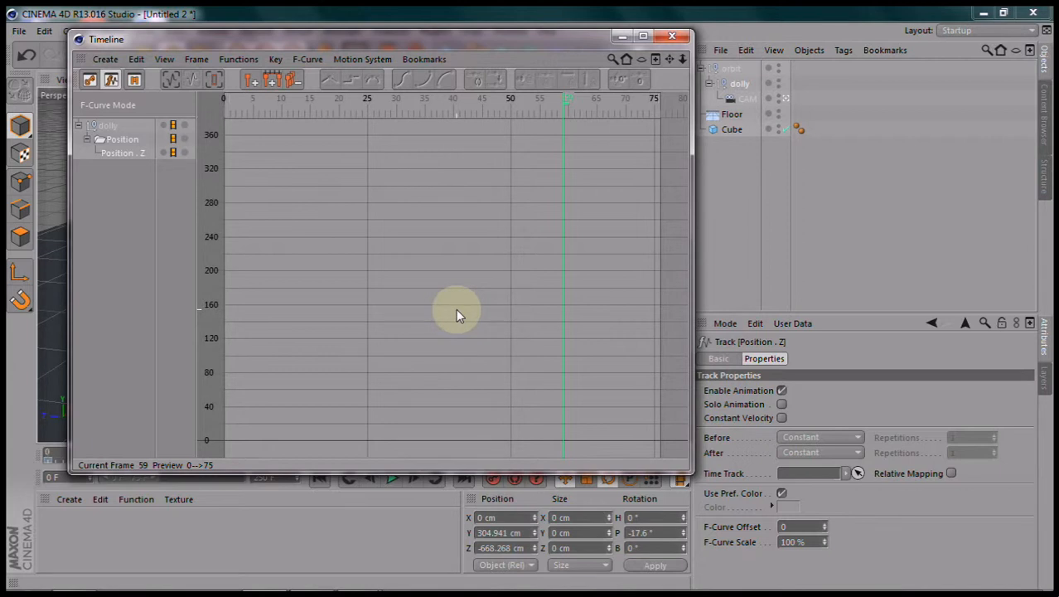
{"action": "key", "text": "h"}
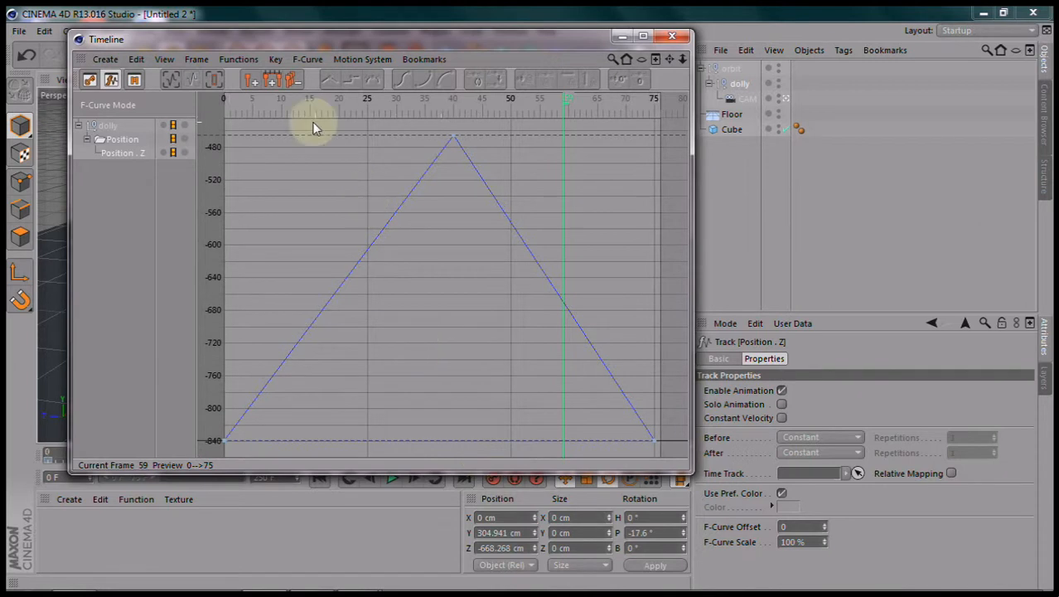
{"action": "left_click_drag", "start_coordinate": [221, 129], "coordinate": [656, 443]}
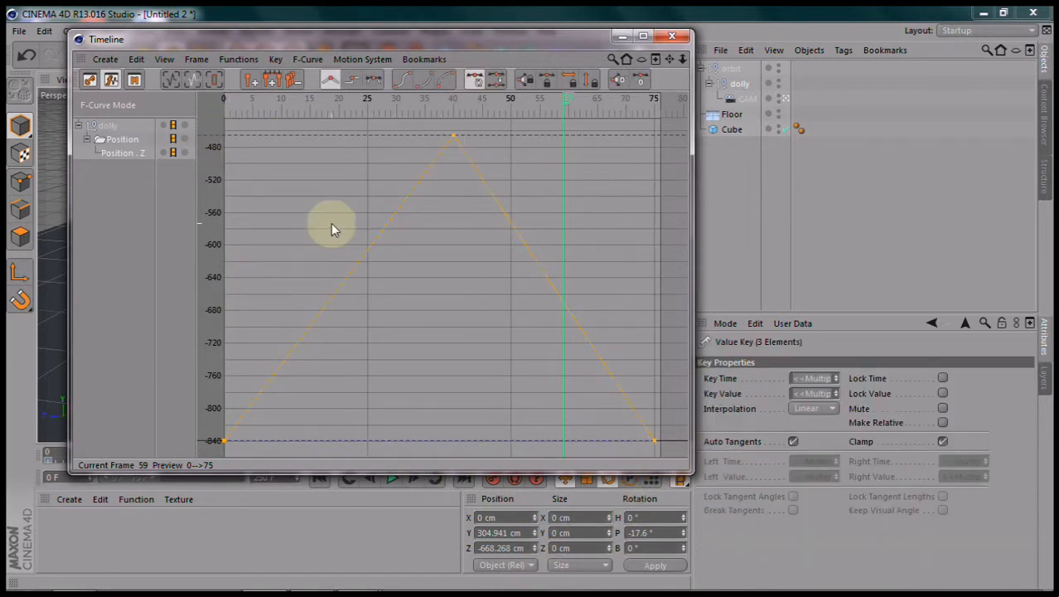
Step: Apply spline interpolation to the dolly's selected Position Z keys and steepen their tangents to about 69 cm
{"action": "left_click", "coordinate": [375, 80]}
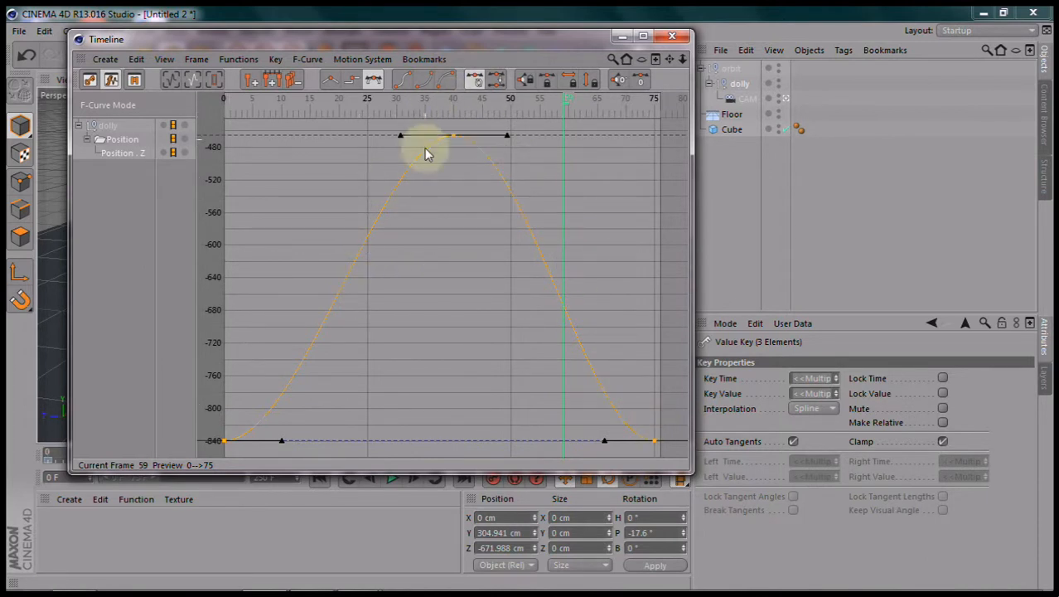
{"action": "left_click_drag", "start_coordinate": [283, 441], "coordinate": [304, 375]}
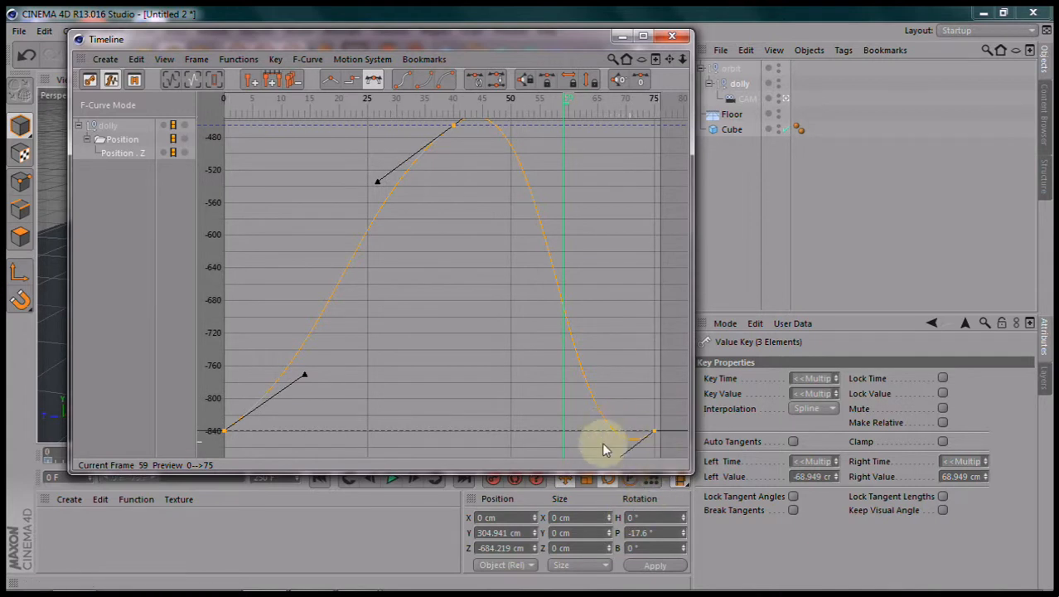
{"action": "left_click", "coordinate": [671, 36]}
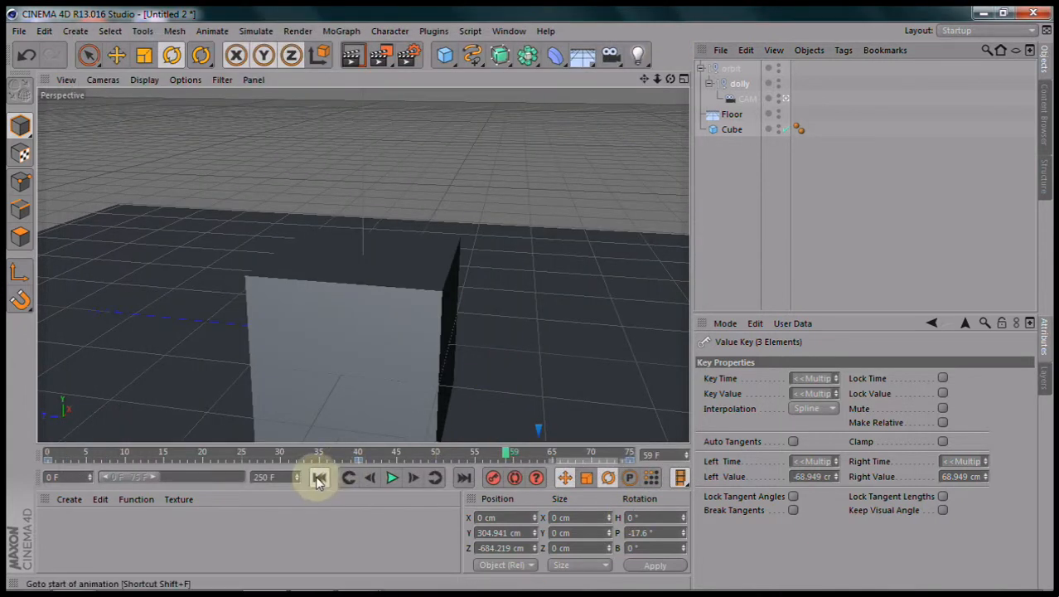
Step: Play the animation from the start to check the camera move, and return to frame 0
{"action": "left_click", "coordinate": [319, 477]}
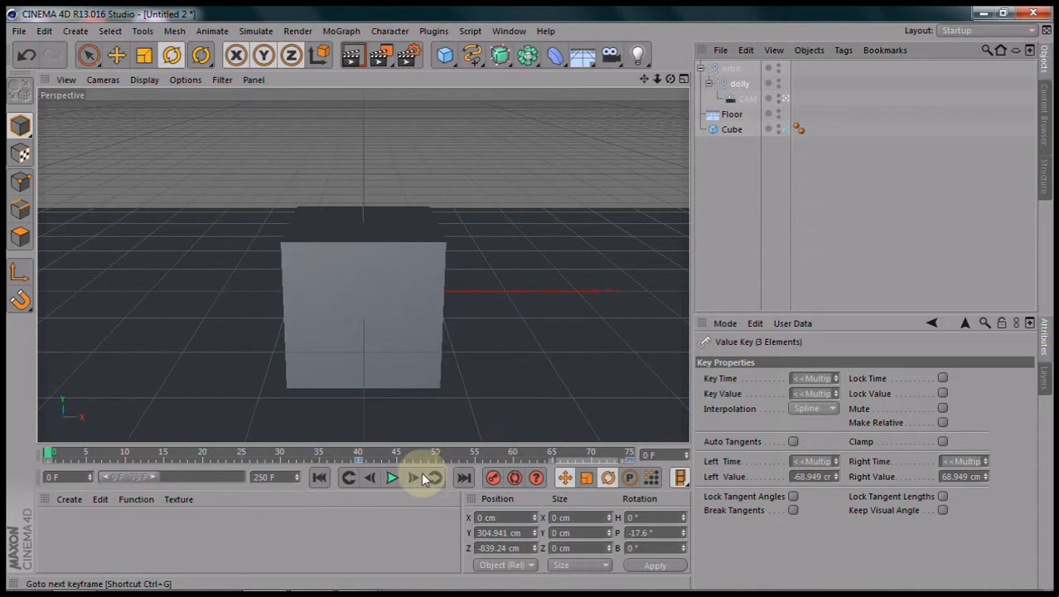
{"action": "left_click", "coordinate": [392, 478]}
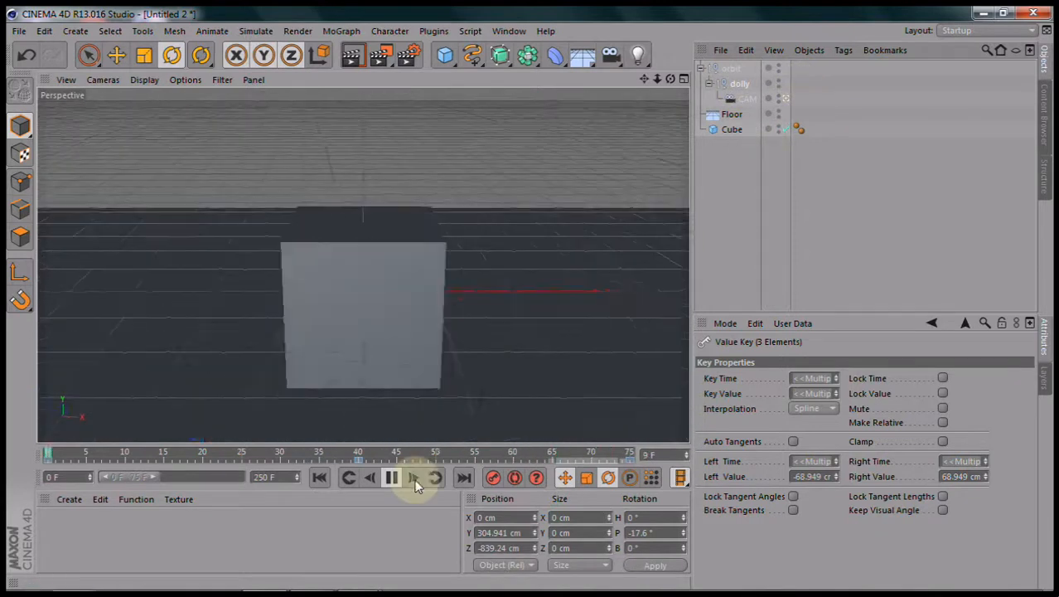
{"action": "left_click", "coordinate": [392, 480]}
{"action": "left_click", "coordinate": [319, 477]}
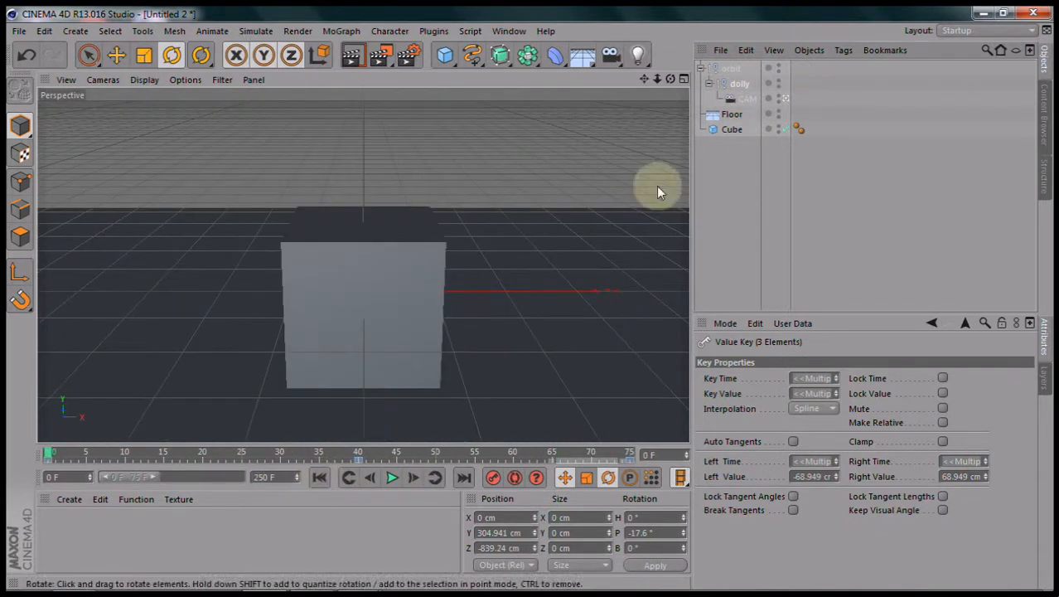
Step: Add a Vibrate tag to the CAM camera
{"action": "left_click", "coordinate": [749, 100]}
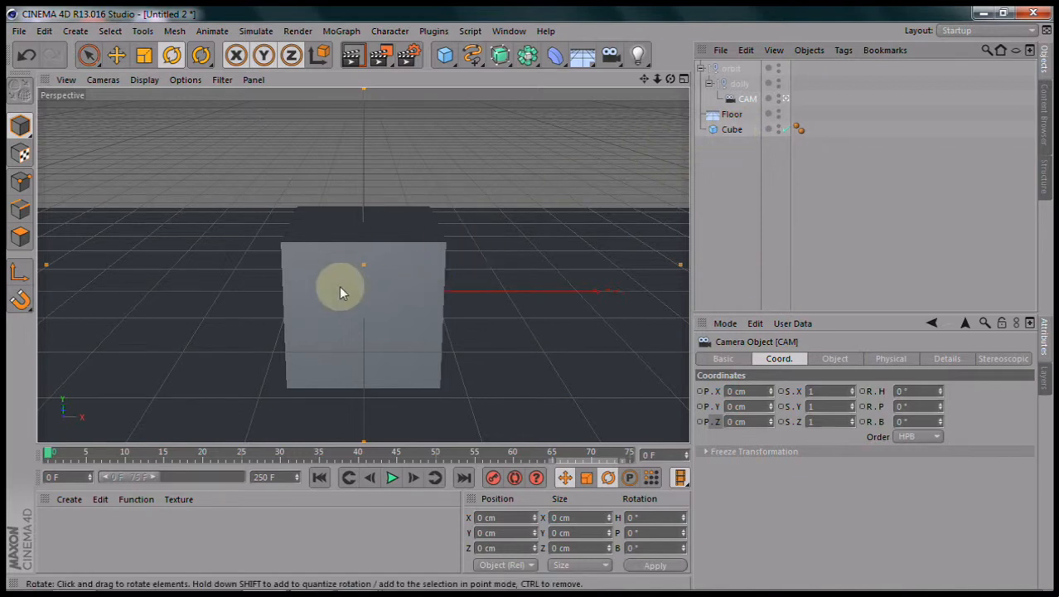
{"action": "right_click", "coordinate": [751, 102]}
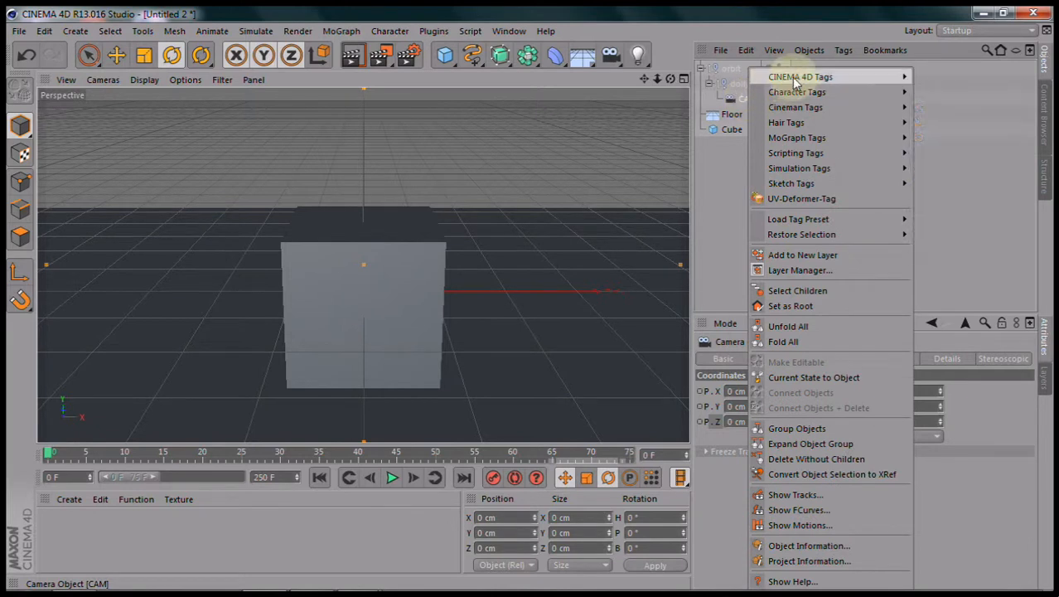
{"action": "mouse_move", "coordinate": [798, 78]}
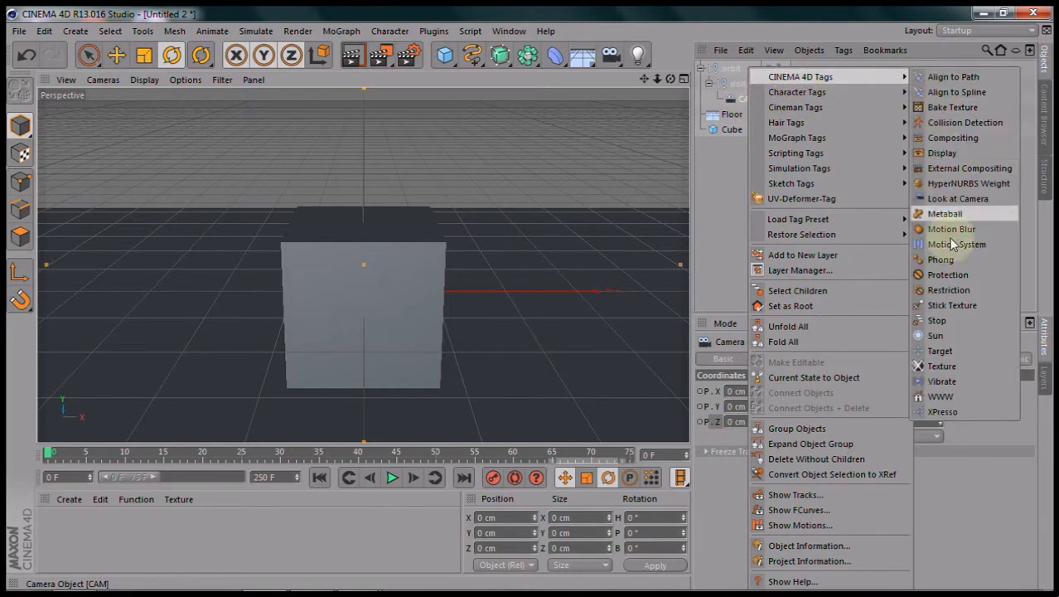
{"action": "left_click", "coordinate": [950, 385]}
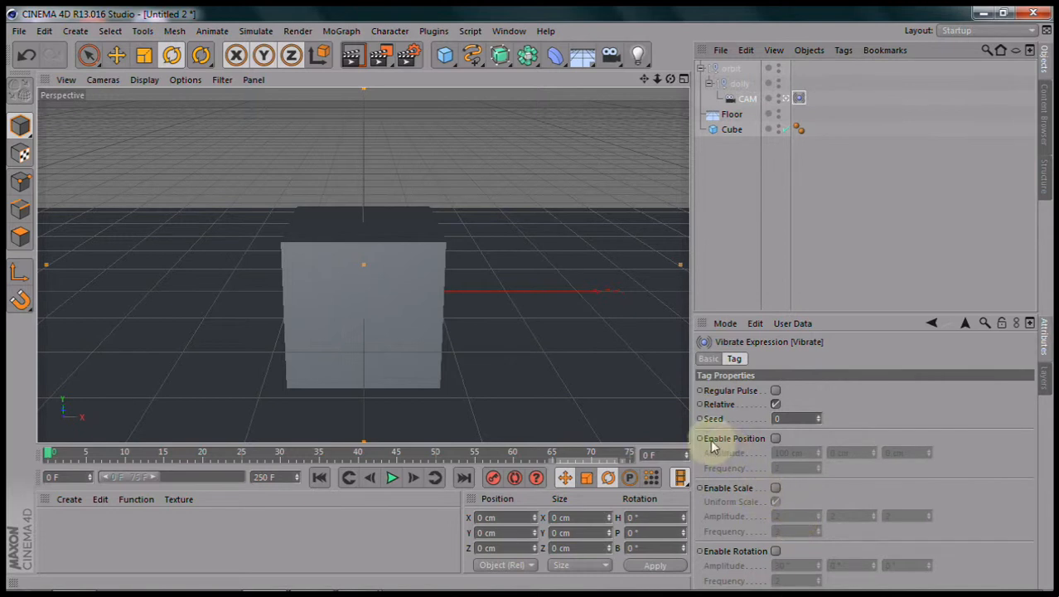
Step: Enable position vibration on the Vibrate tag with an amplitude of 25 cm in X and 50 cm in Y
{"action": "left_click", "coordinate": [776, 439]}
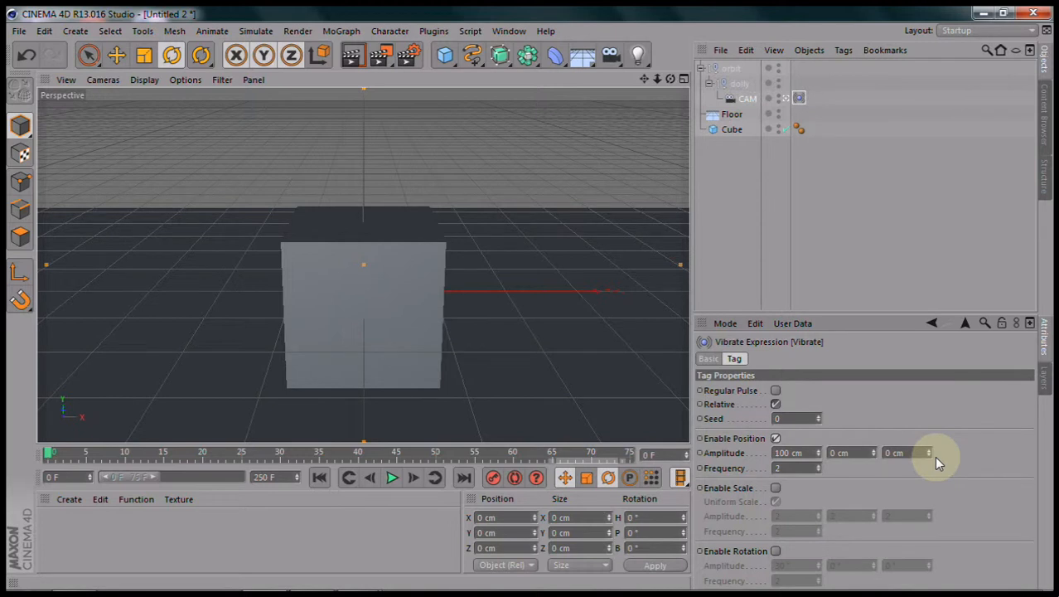
{"action": "left_click", "coordinate": [850, 453]}
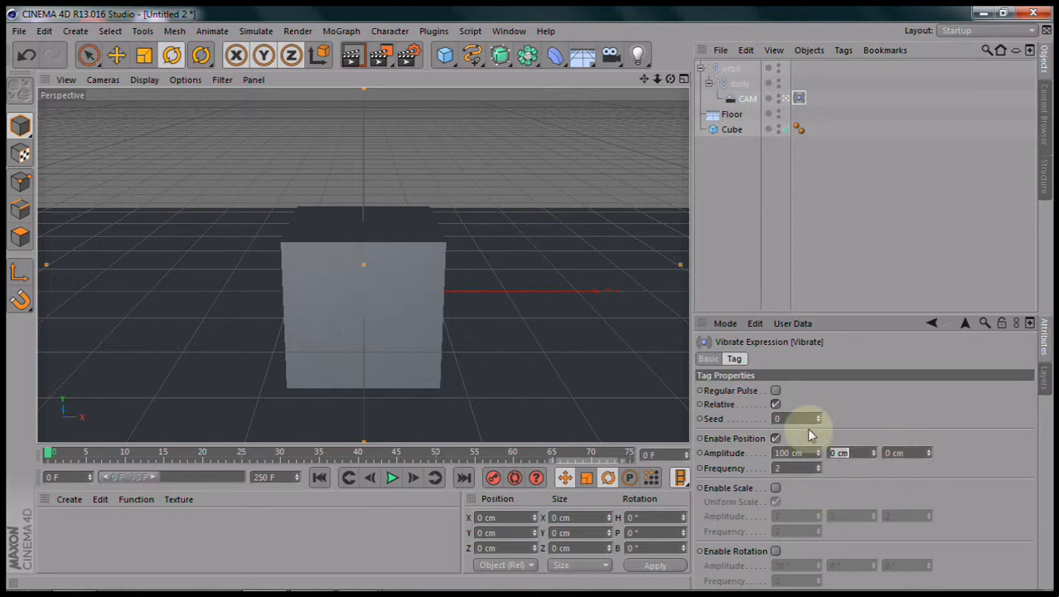
{"action": "type", "text": "50"}
{"action": "key", "text": "Return"}
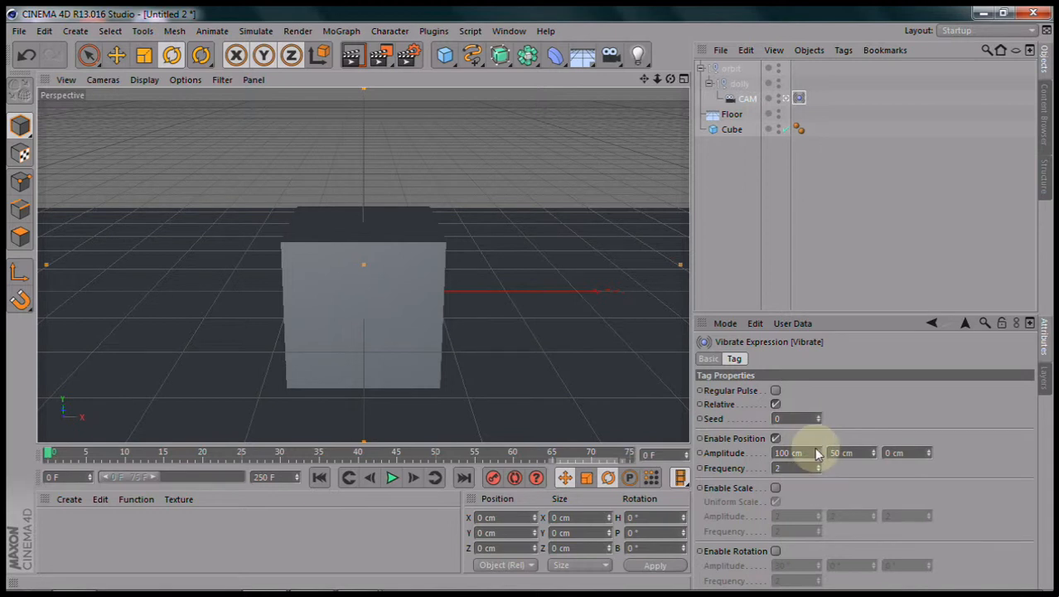
{"action": "double_click", "coordinate": [792, 453]}
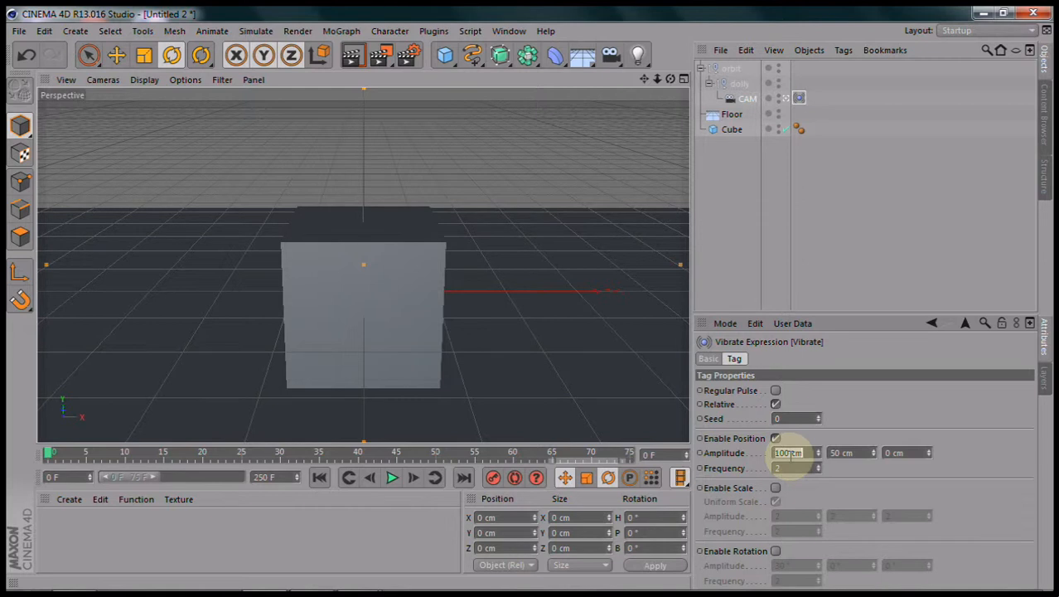
{"action": "type", "text": "25"}
{"action": "key", "text": "Return"}
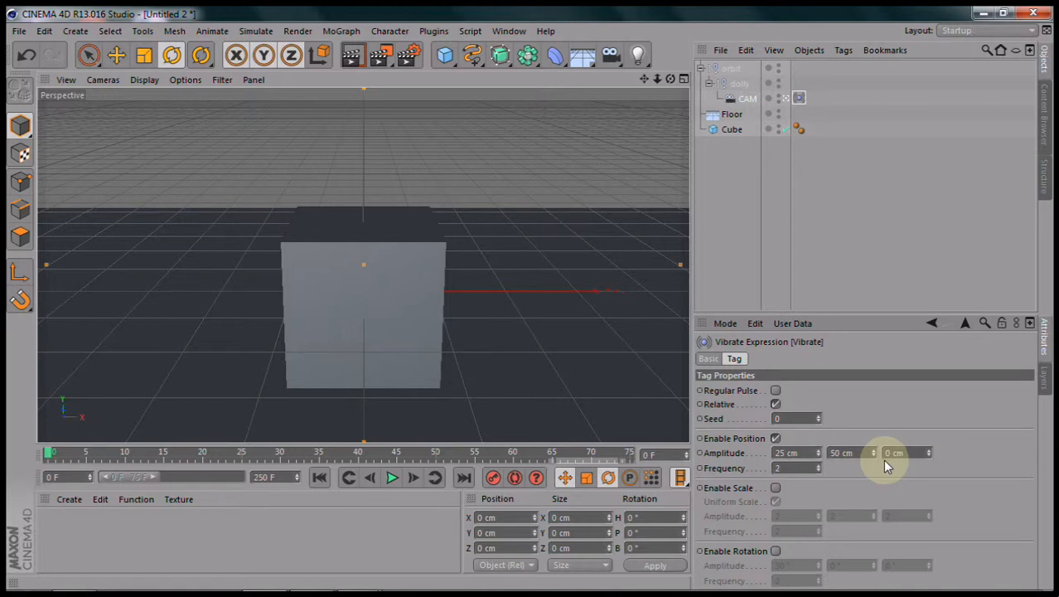
Step: Set the position vibration frequency to 7, play the animation to check the shake, and return to frame 0
{"action": "double_click", "coordinate": [797, 469]}
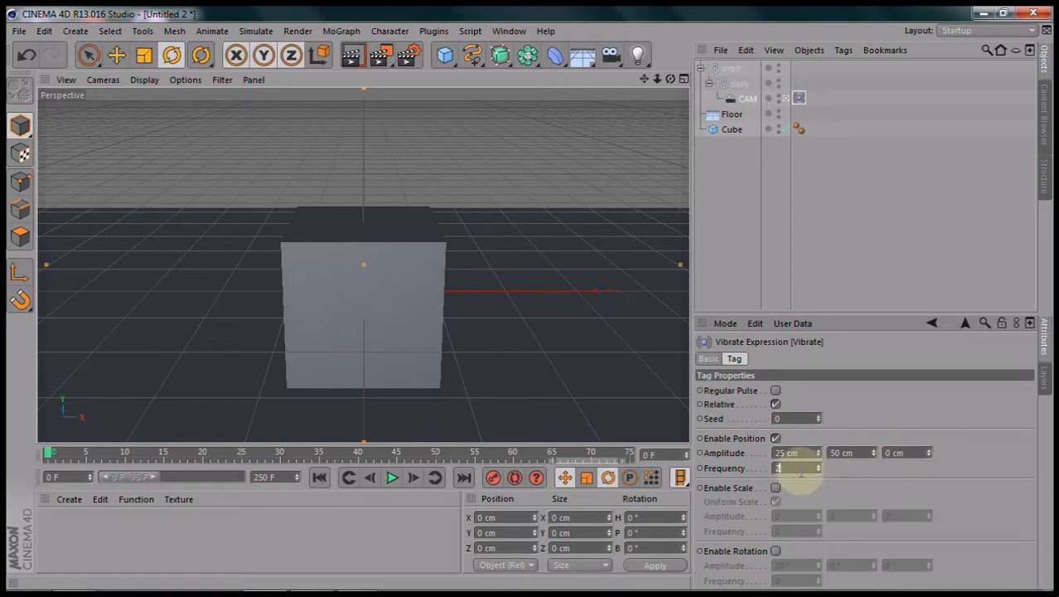
{"action": "type", "text": "7"}
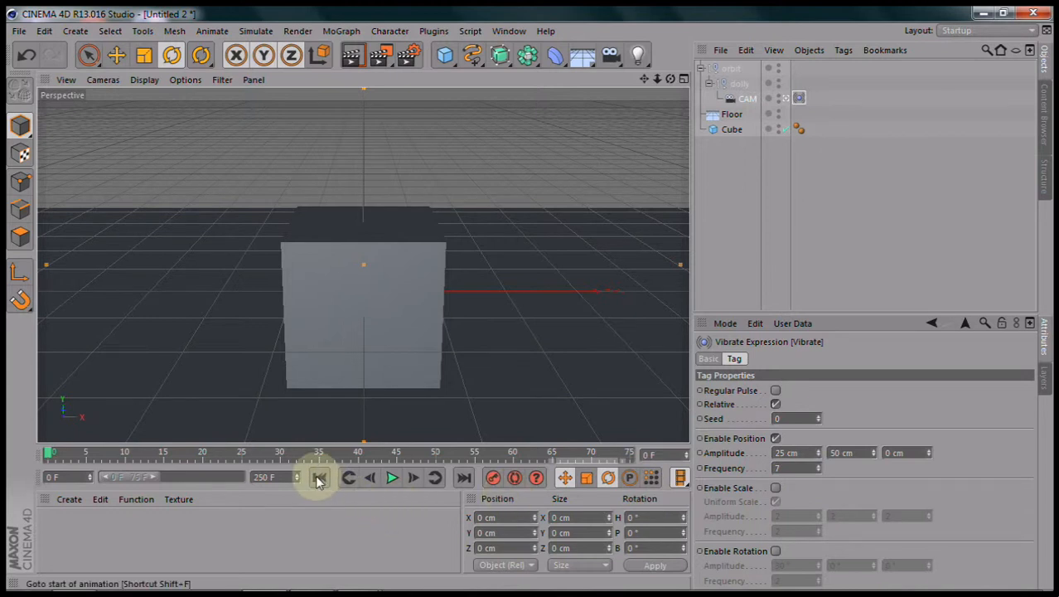
{"action": "left_click", "coordinate": [392, 478]}
{"action": "left_click", "coordinate": [392, 477]}
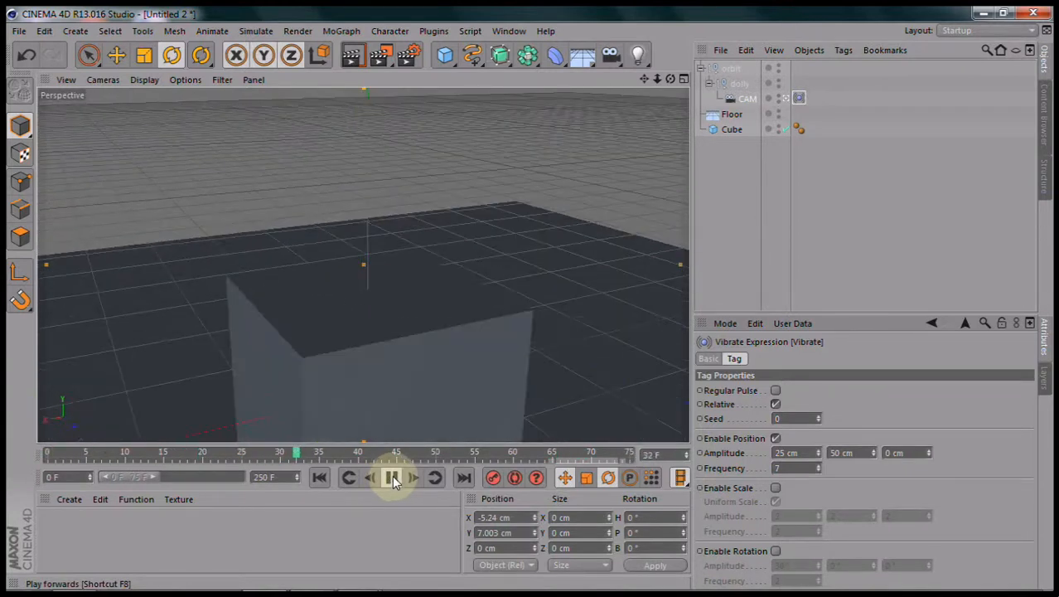
{"action": "left_click", "coordinate": [391, 477]}
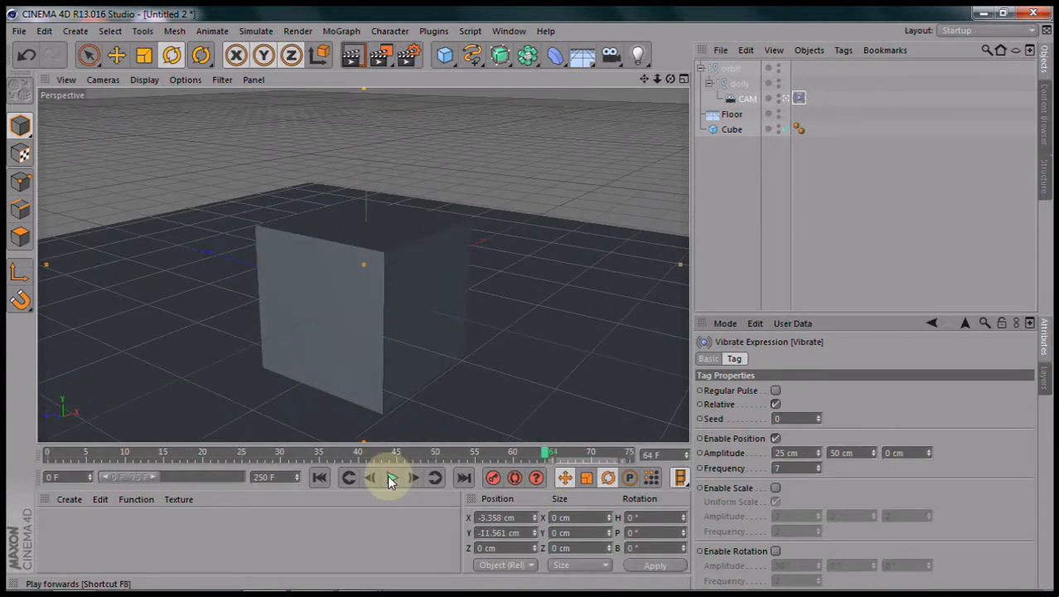
{"action": "left_click", "coordinate": [319, 478]}
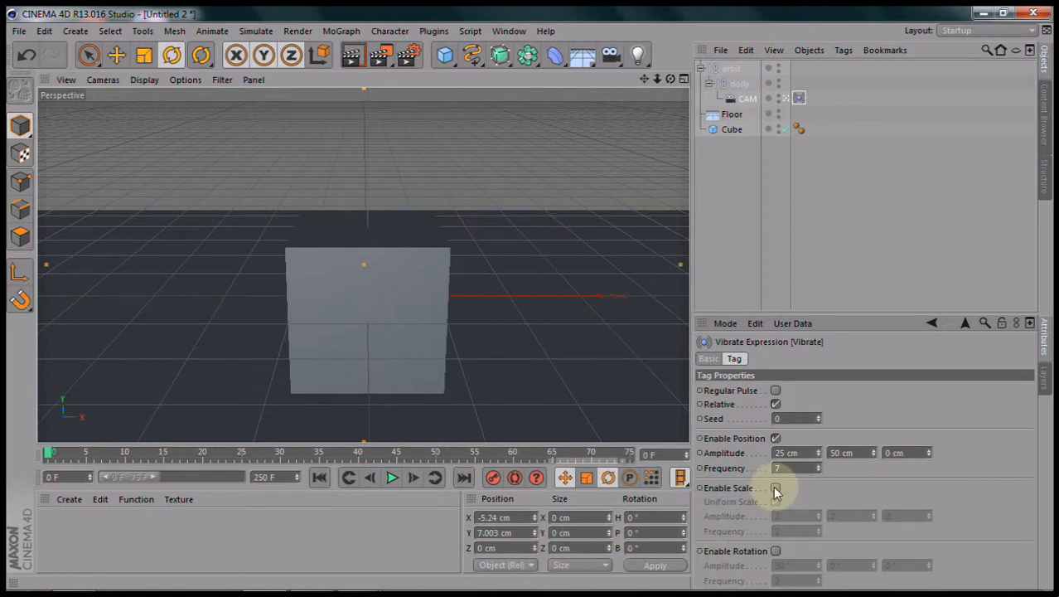
Step: Set the position vibration frequency to 2 and play the animation to check the camera shake
{"action": "left_click", "coordinate": [780, 468]}
{"action": "type", "text": "2"}
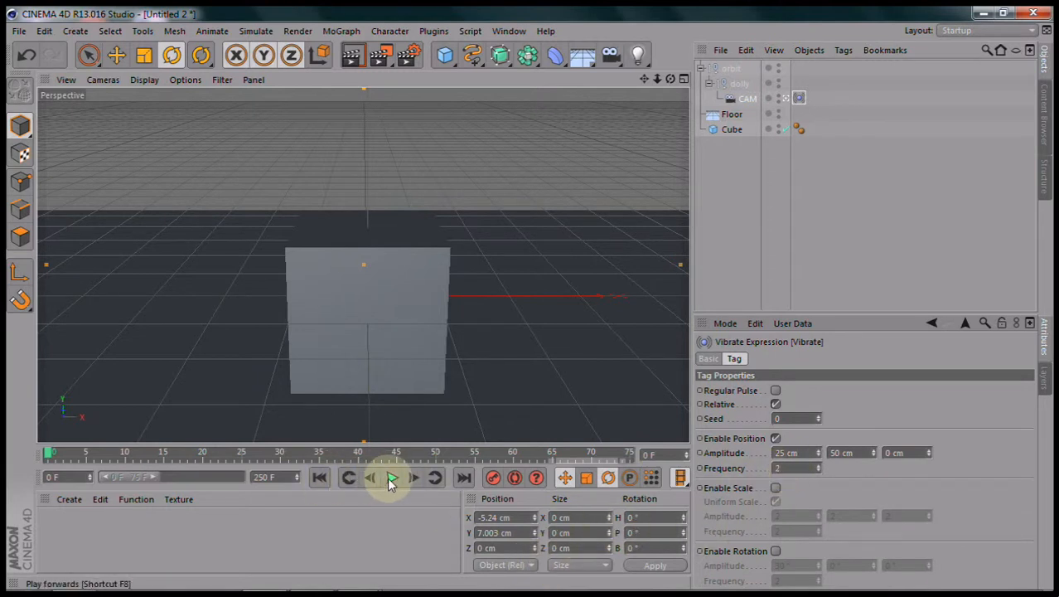
{"action": "left_click", "coordinate": [391, 479]}
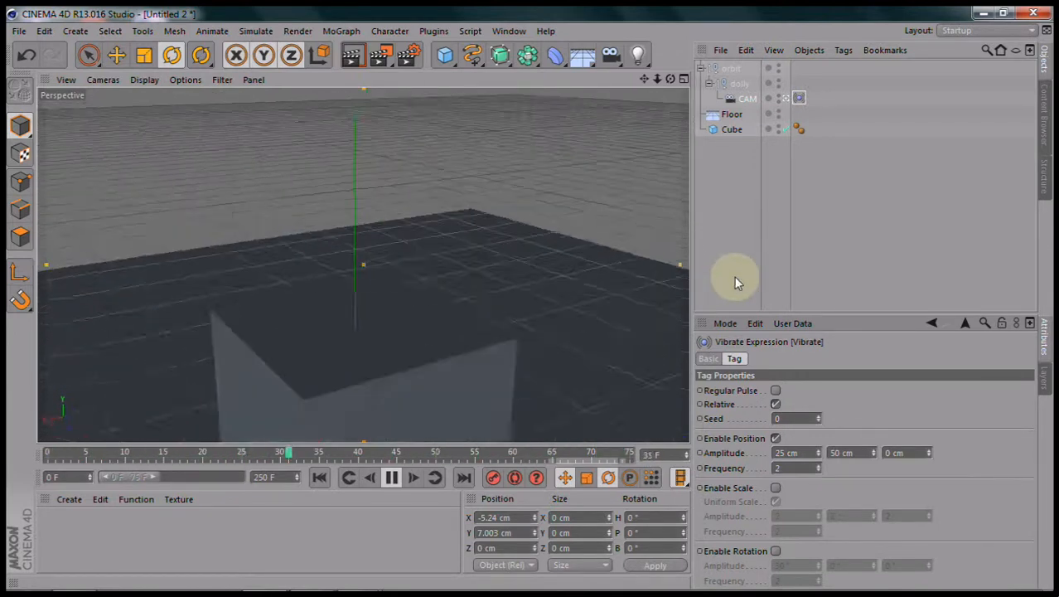
{"action": "left_click", "coordinate": [391, 479]}
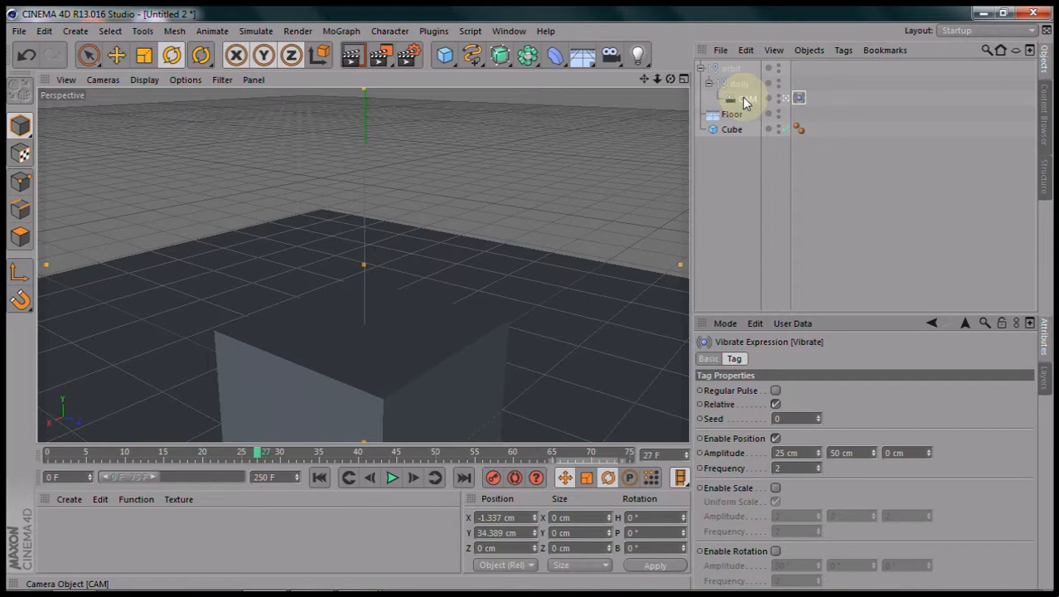
Step: Reopen the Timeline on the dolly's Position Z curve
{"action": "key", "text": "shift+F3"}
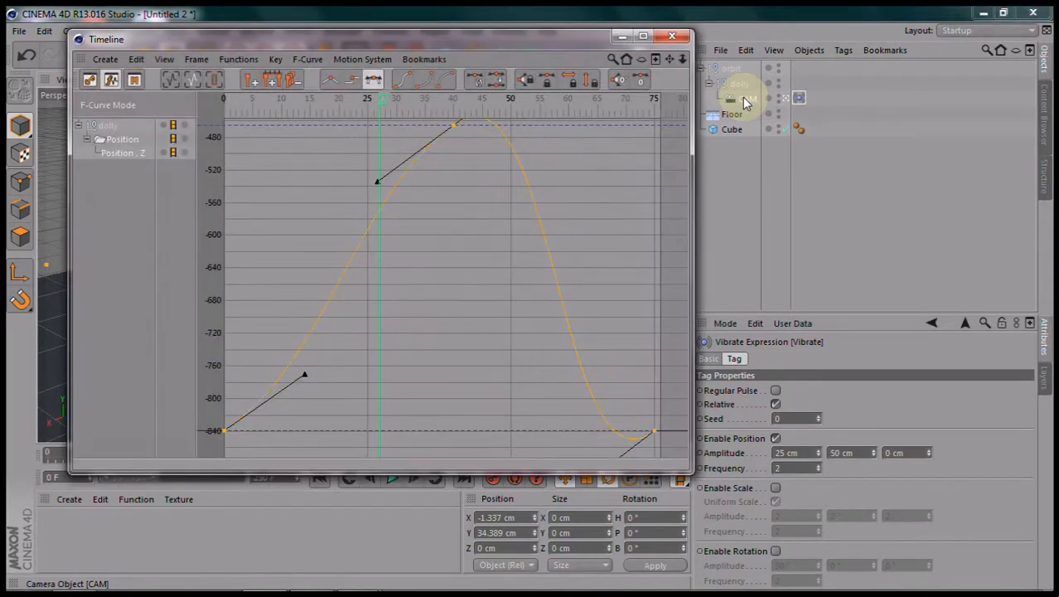